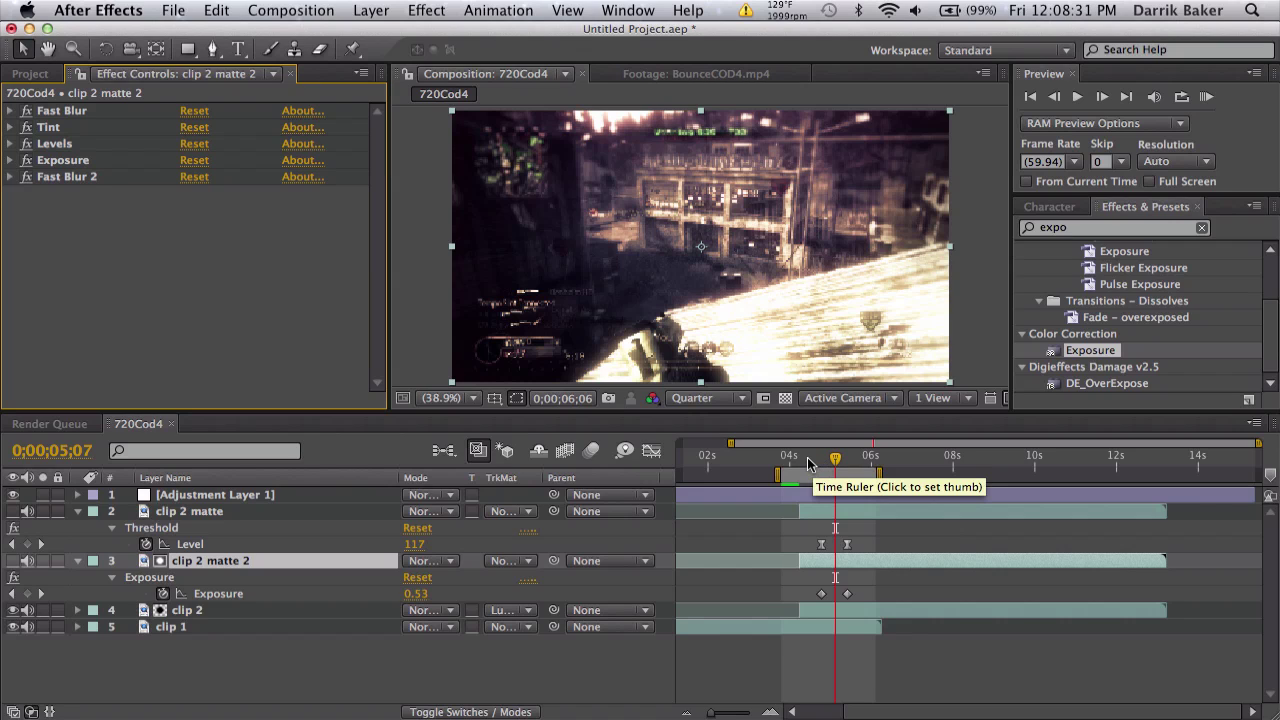
Step: Play back and scrub through the transition to watch the matte values
left_click(815, 461)
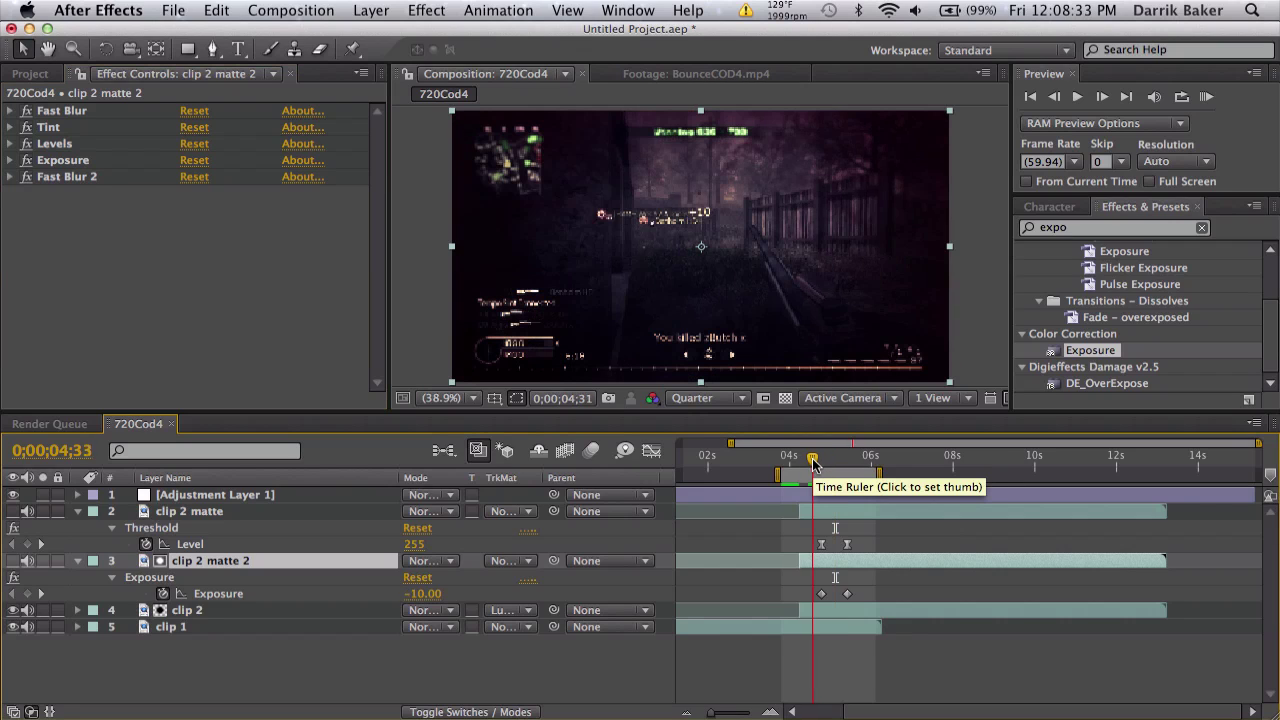
left_click_drag(815, 464, 818, 466)
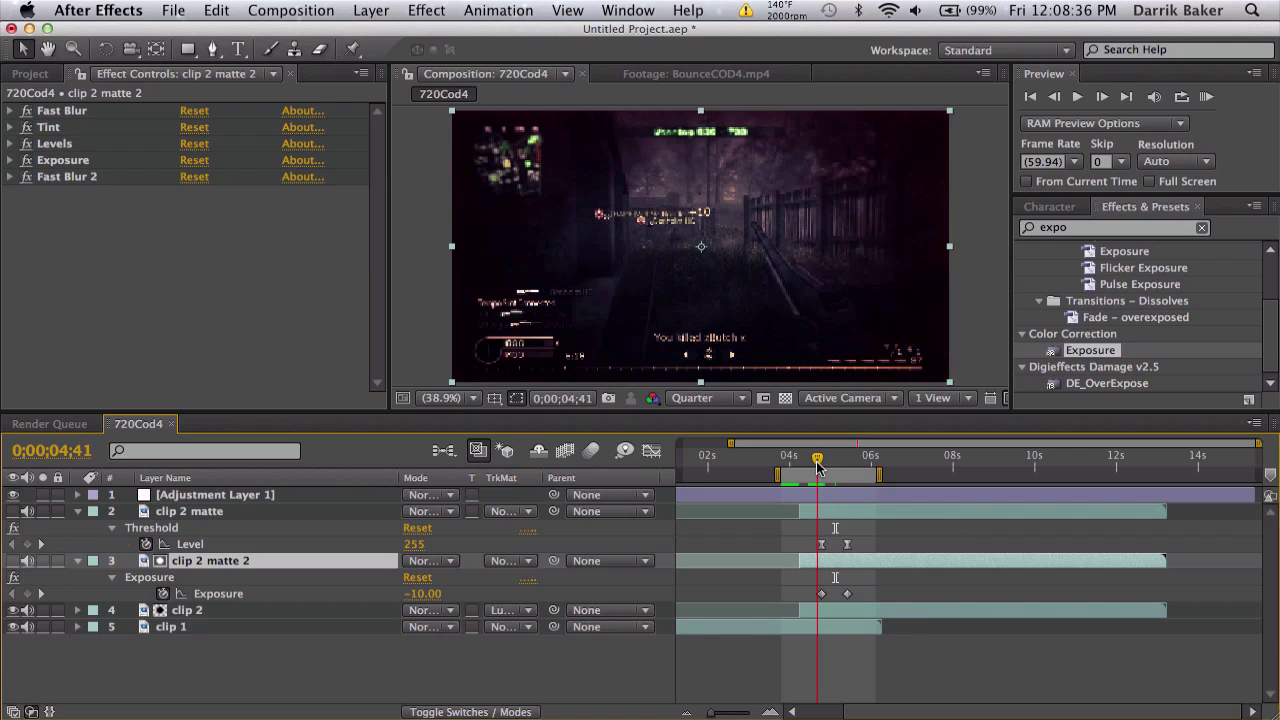
left_click(1206, 96)
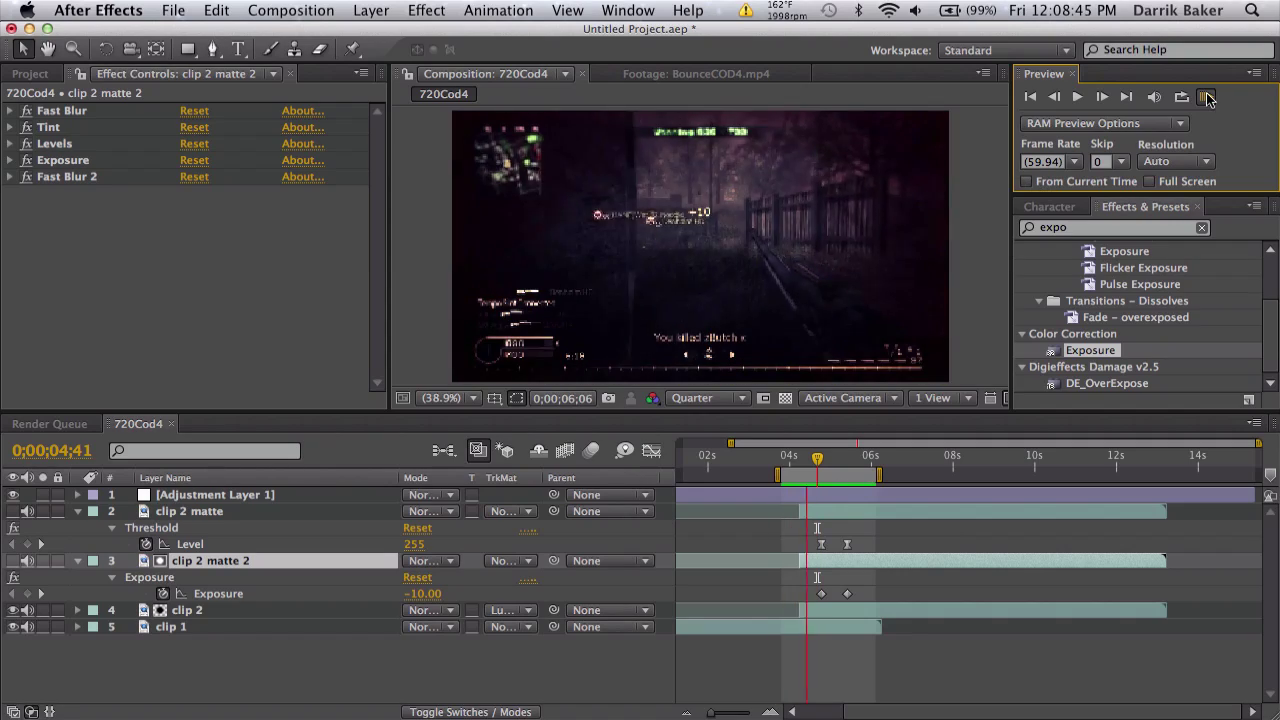
left_click(1207, 97)
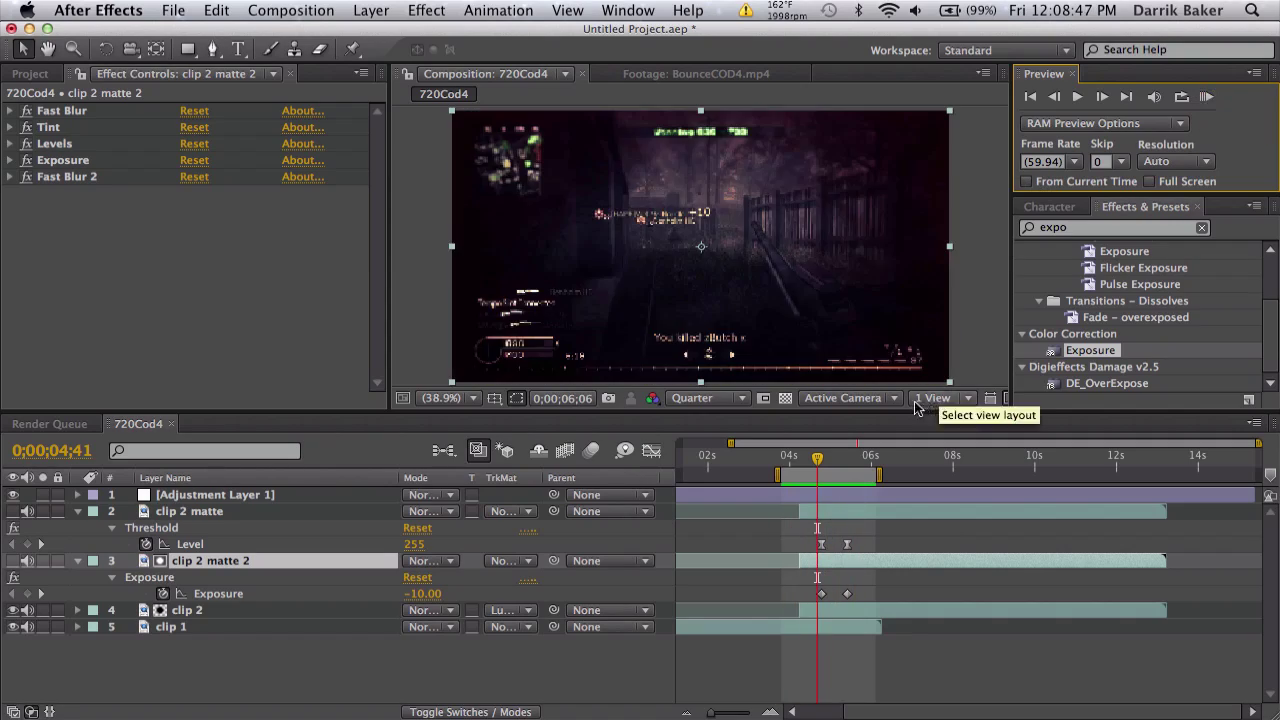
key("equal")
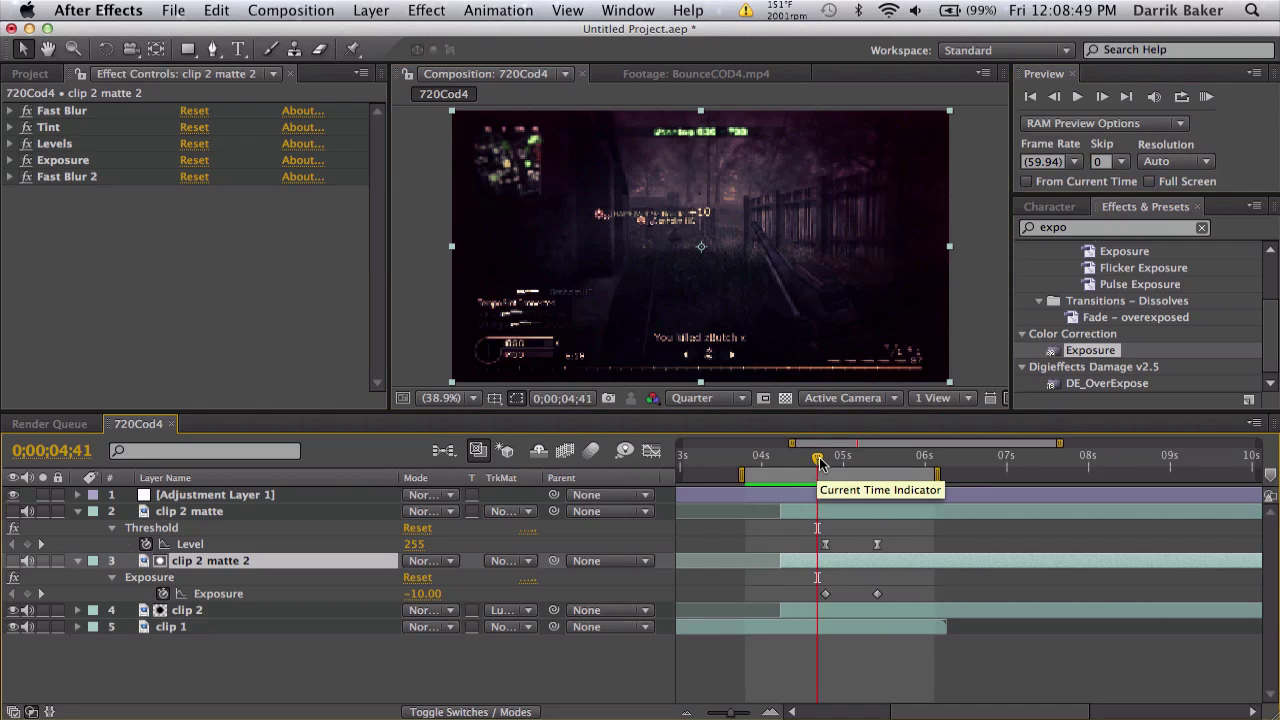
left_click_drag(820, 458, 843, 458)
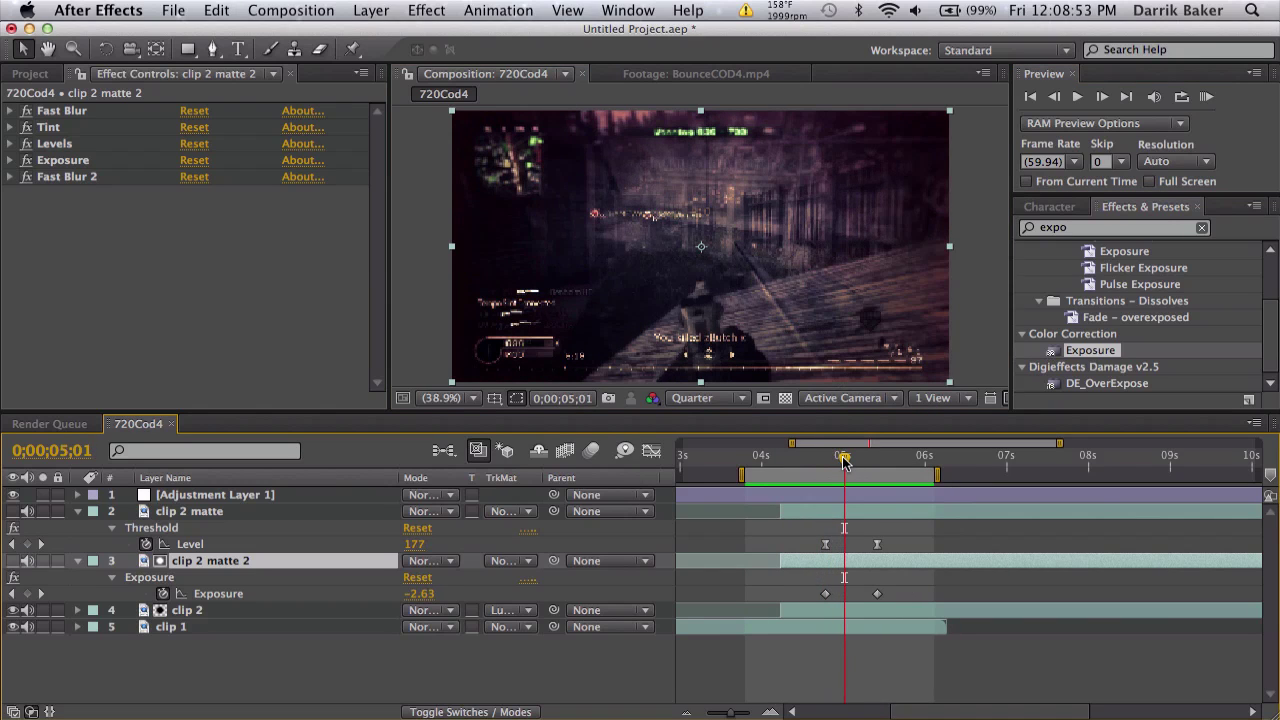
mouse_move(843, 459)
left_mouse_down()
mouse_move(868, 460)
mouse_move(844, 460)
left_mouse_up()
Step: Move clip 2 matte below clip 2 matte 2, then replay and scrub the transition
left_click_drag(212, 513, 205, 598)
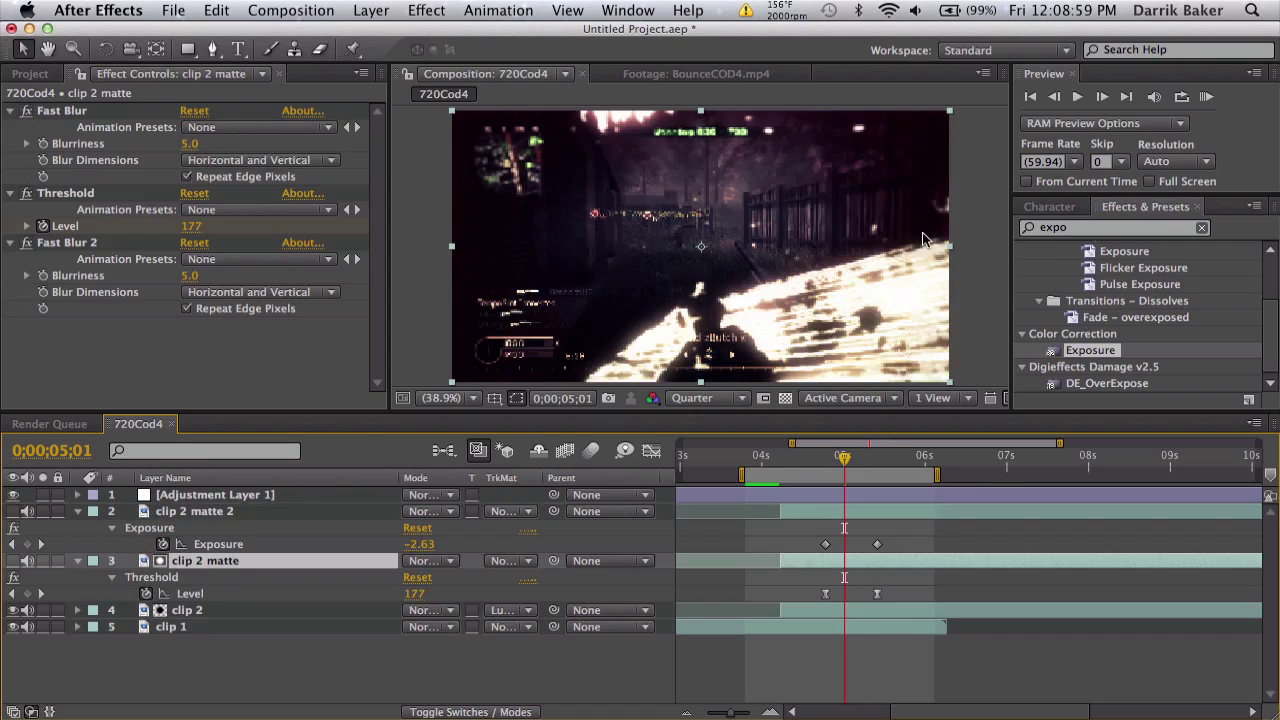
left_click(1207, 96)
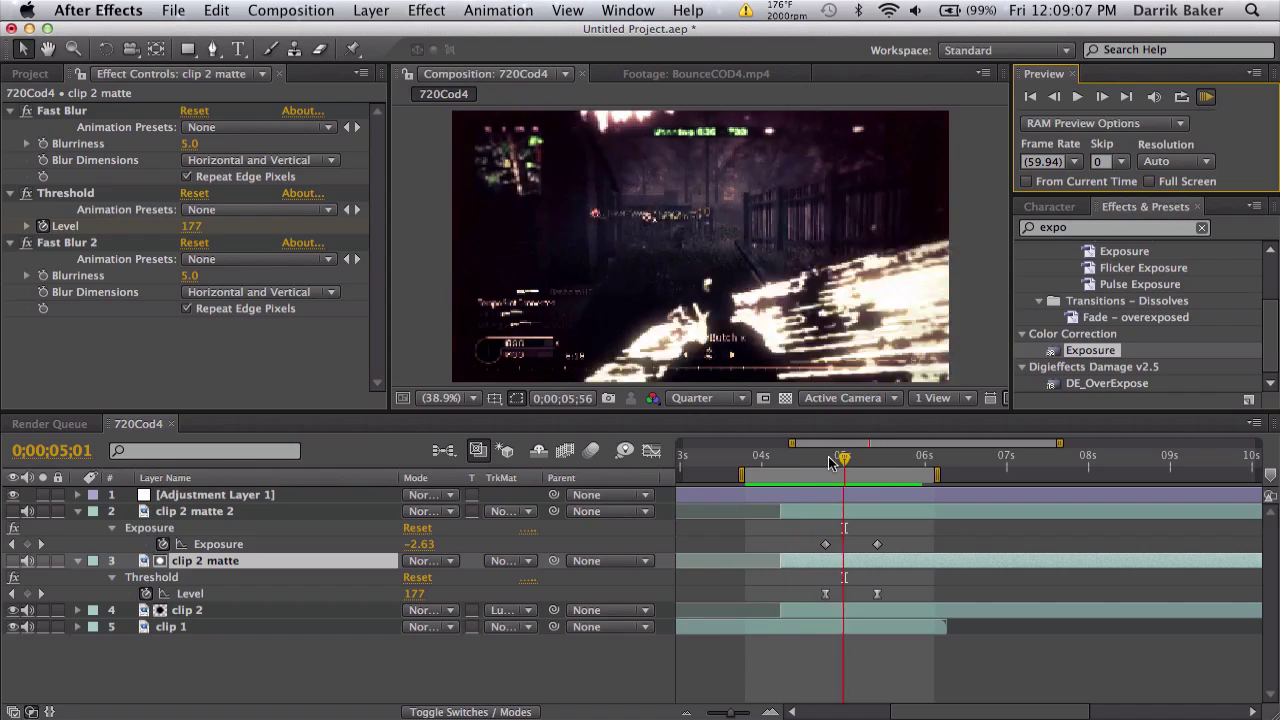
left_click(828, 462)
left_click_drag(818, 458, 884, 455)
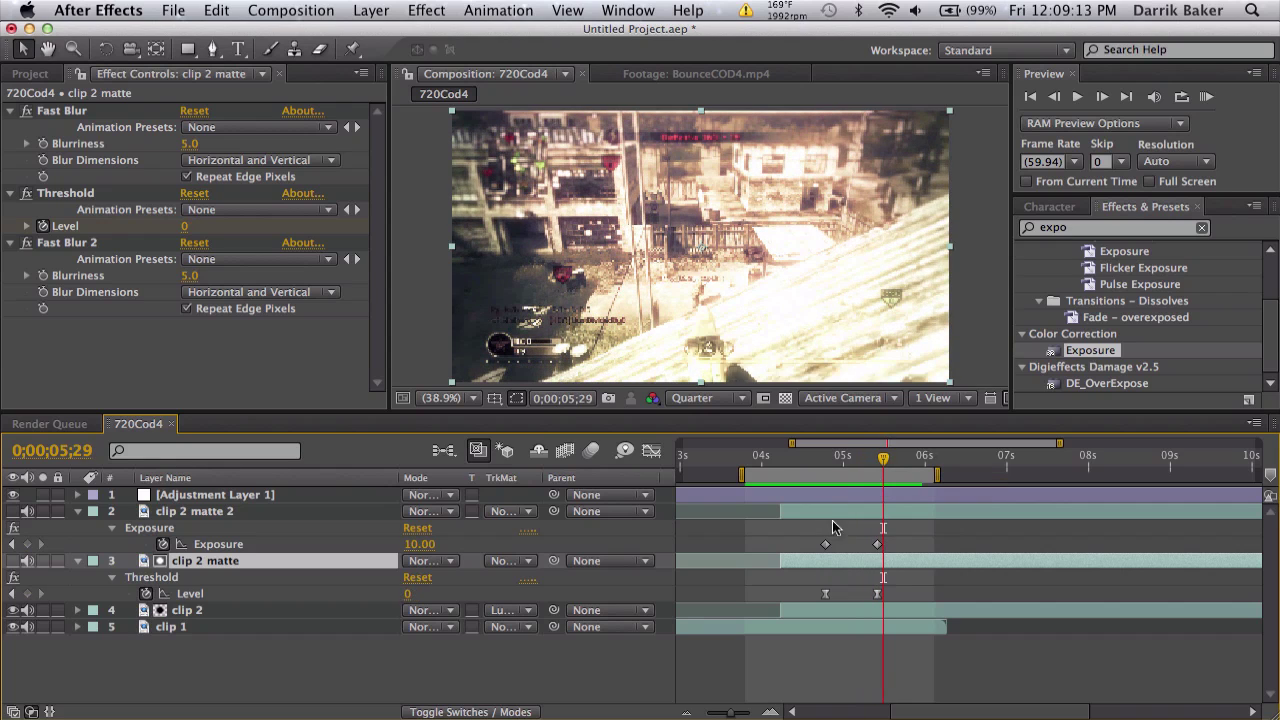
left_click(300, 512)
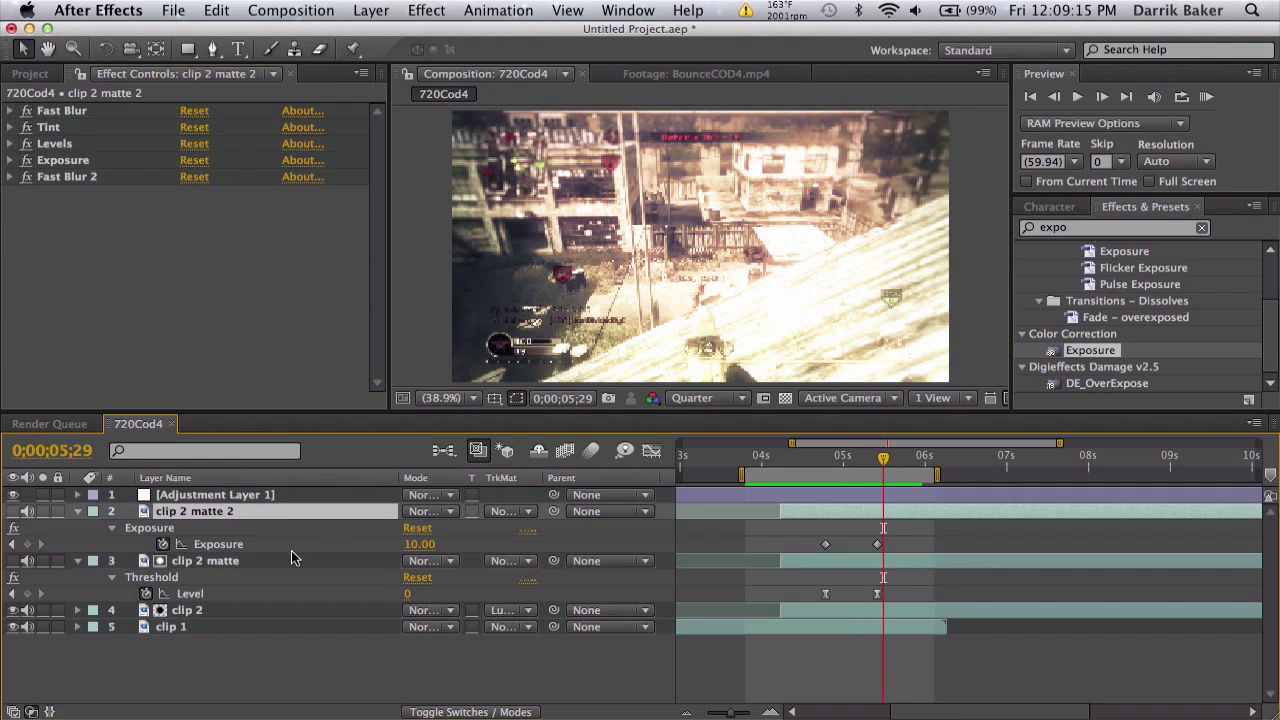
Step: Delete both matte layers and set clip 2's track matte to No Track Matte
left_click(292, 560, "shift")
key("Delete")
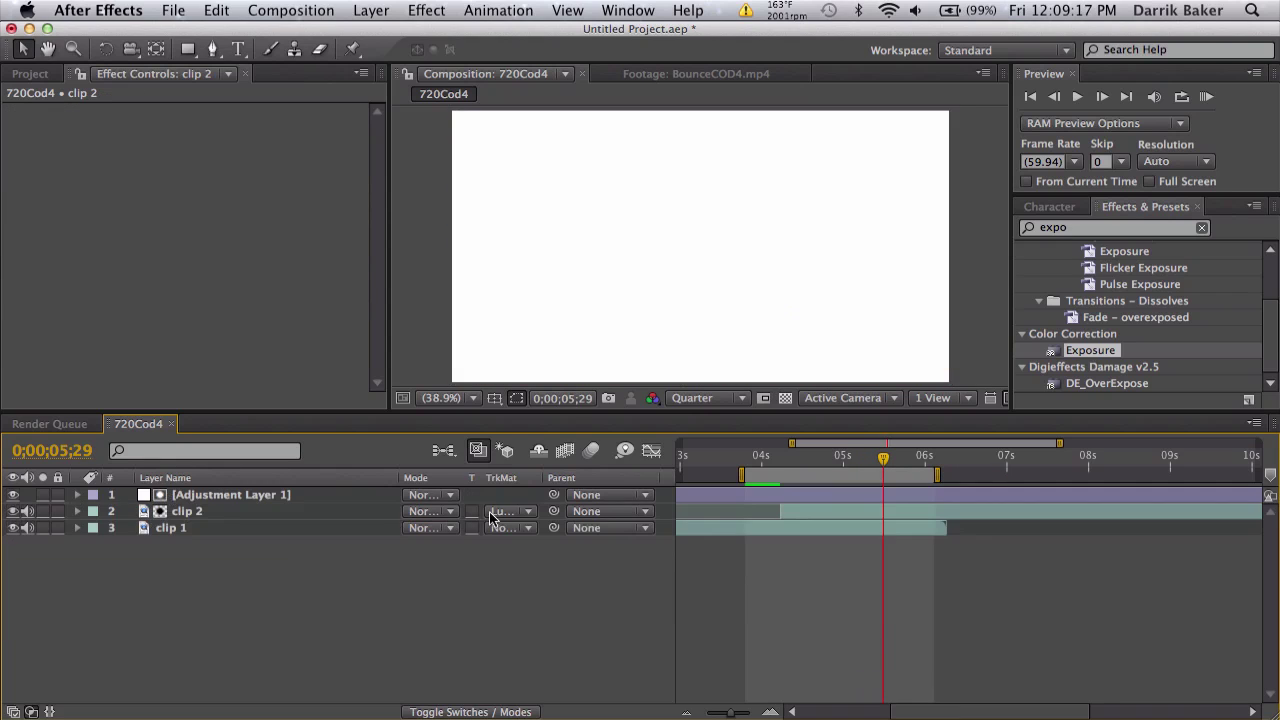
left_click(492, 516)
left_click(530, 456)
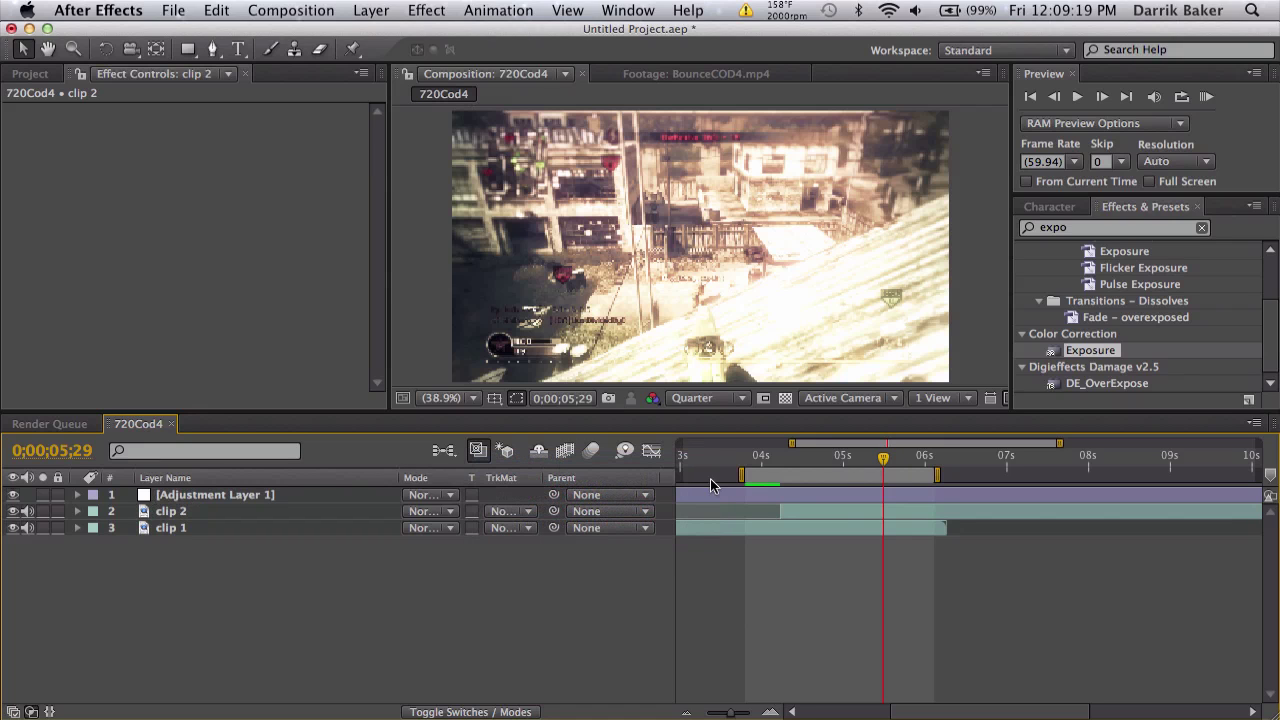
Step: Duplicate the clip 2 layer and rename the copy 'clip 2 matte'
key("minus")
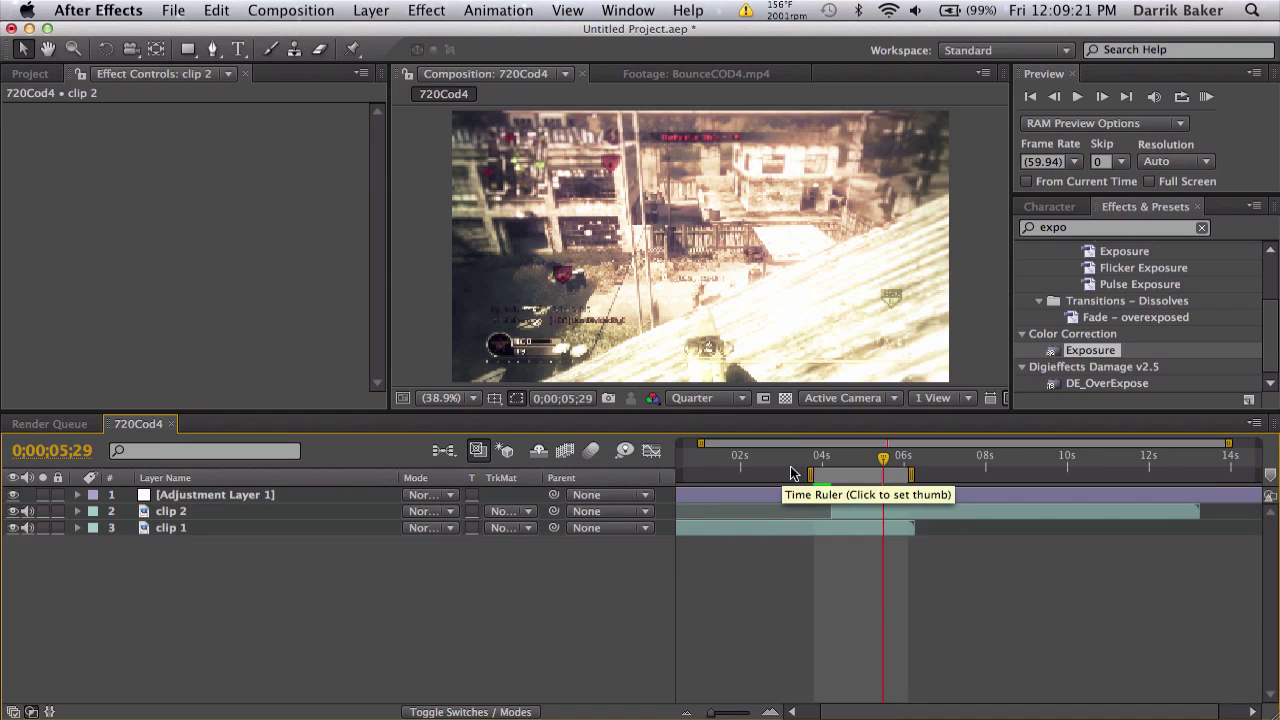
left_click_drag(790, 472, 856, 458)
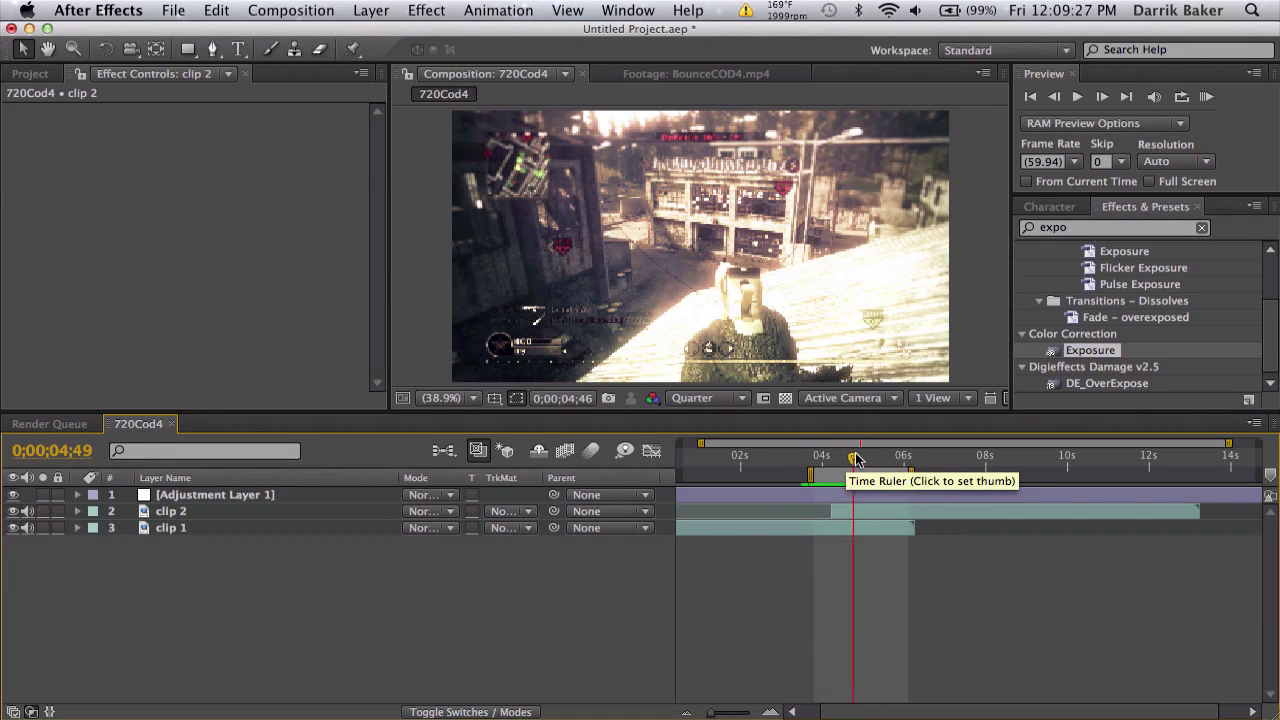
left_click(856, 458)
left_click(855, 518)
key("equal")
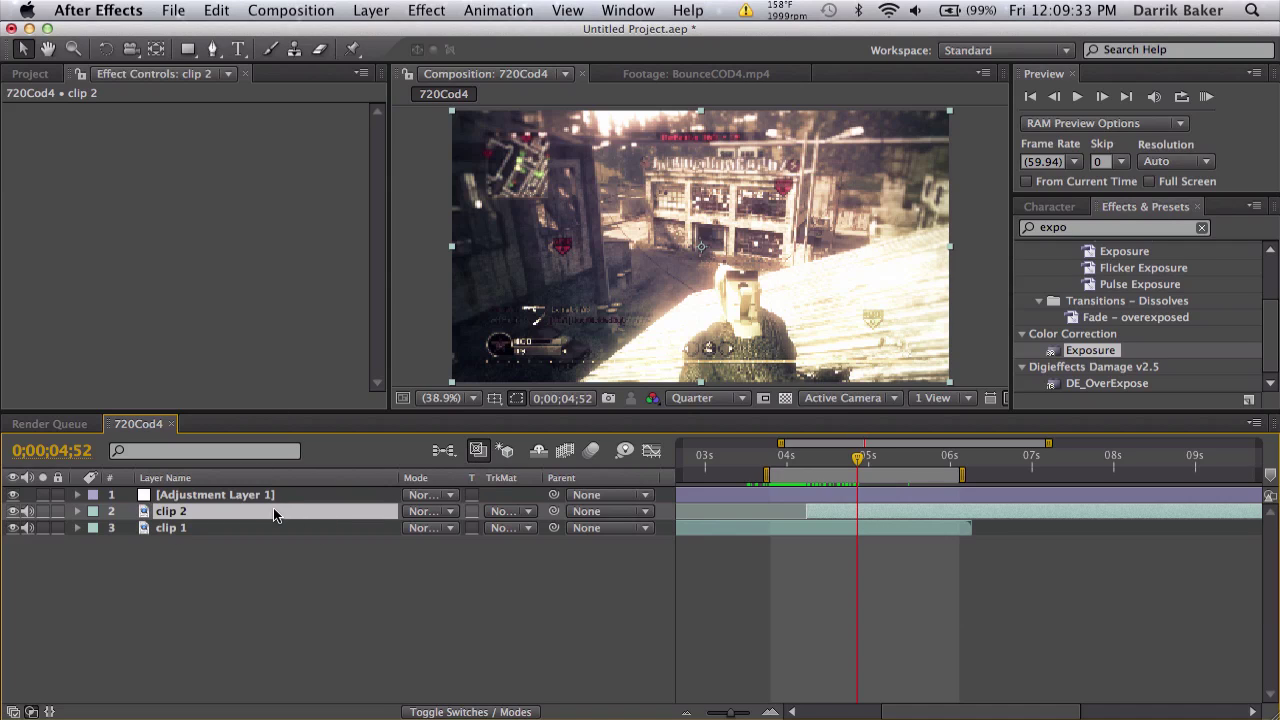
key("super+d")
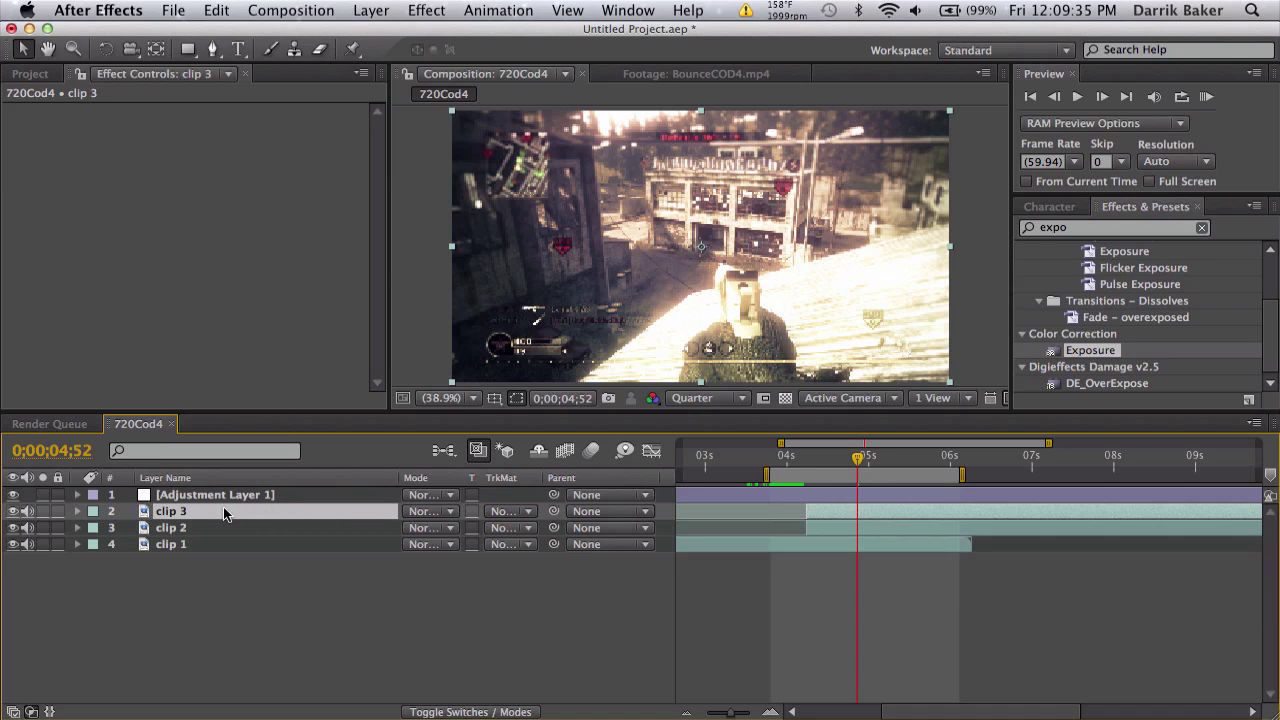
key("Return")
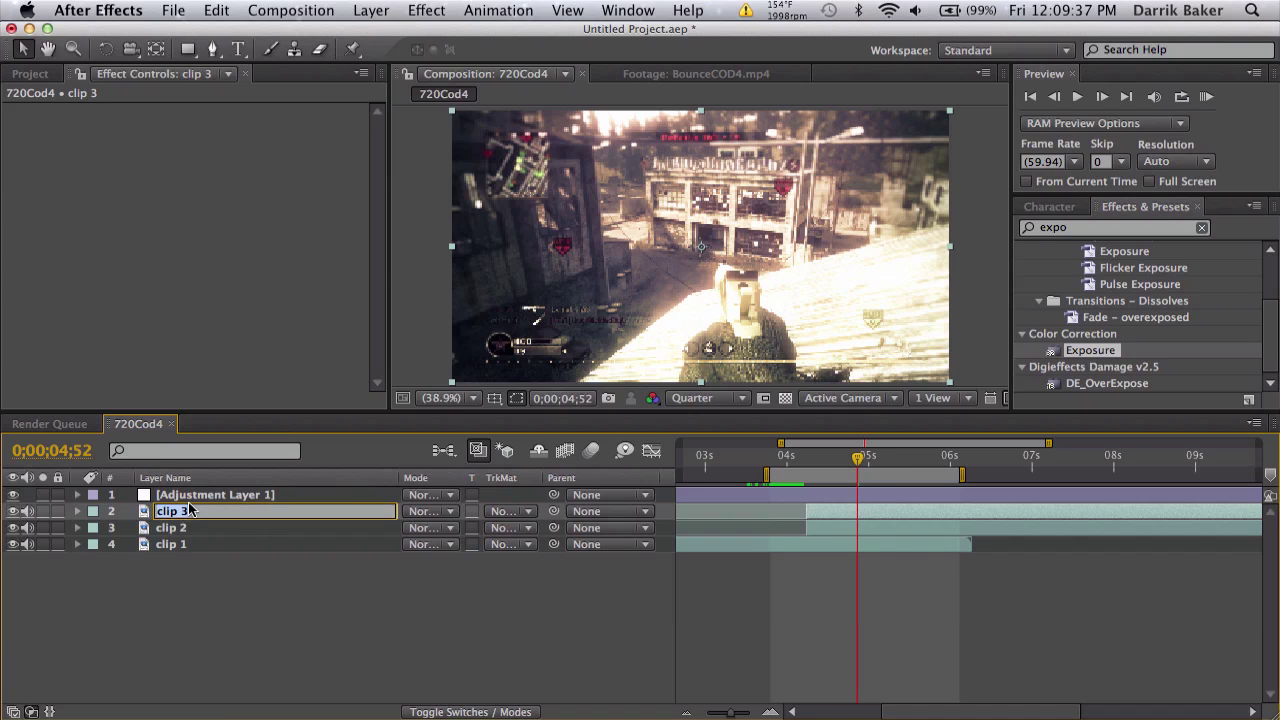
type("cl")
key("Return")
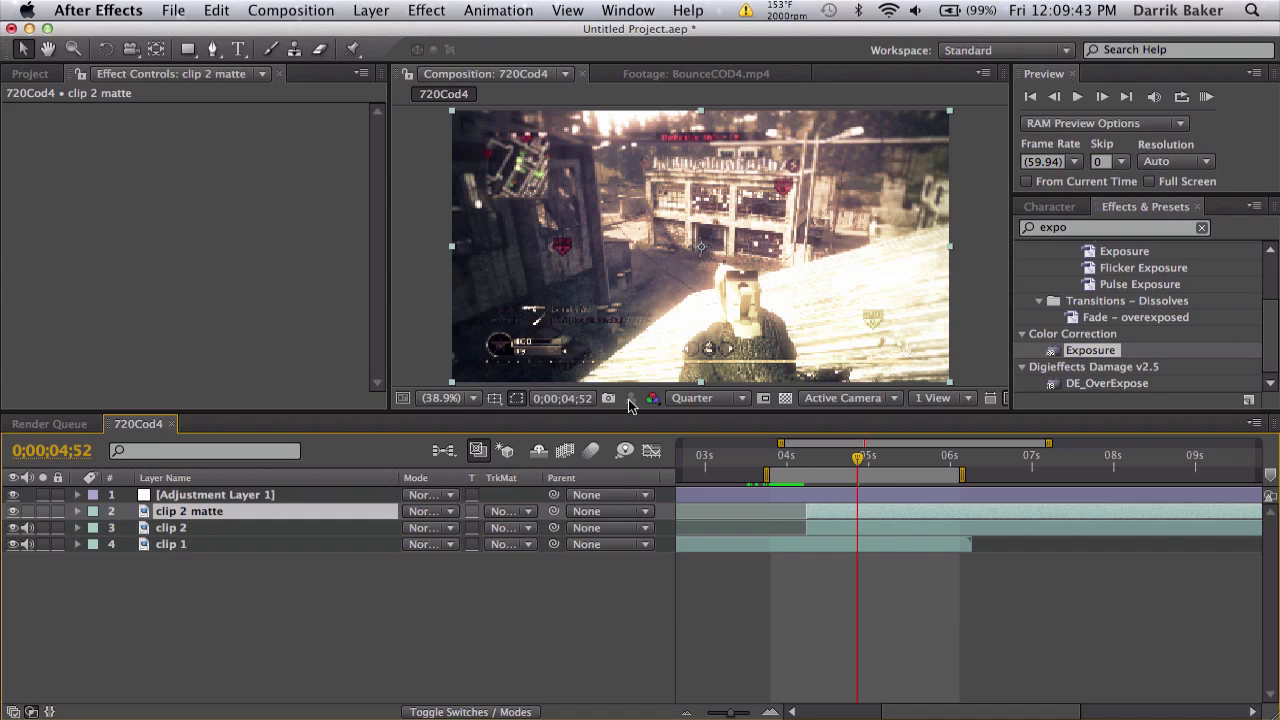
Step: Apply Tint to clip 2 matte and solo the layer
left_click(1110, 228)
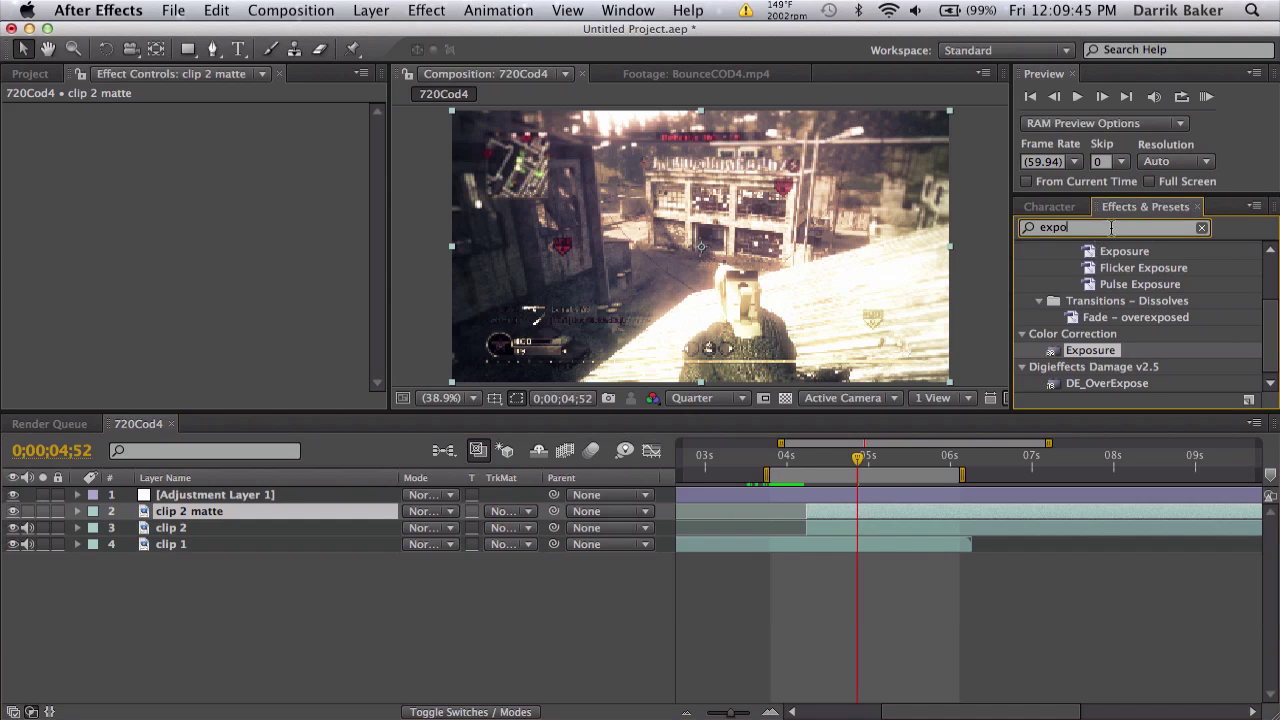
type("tint")
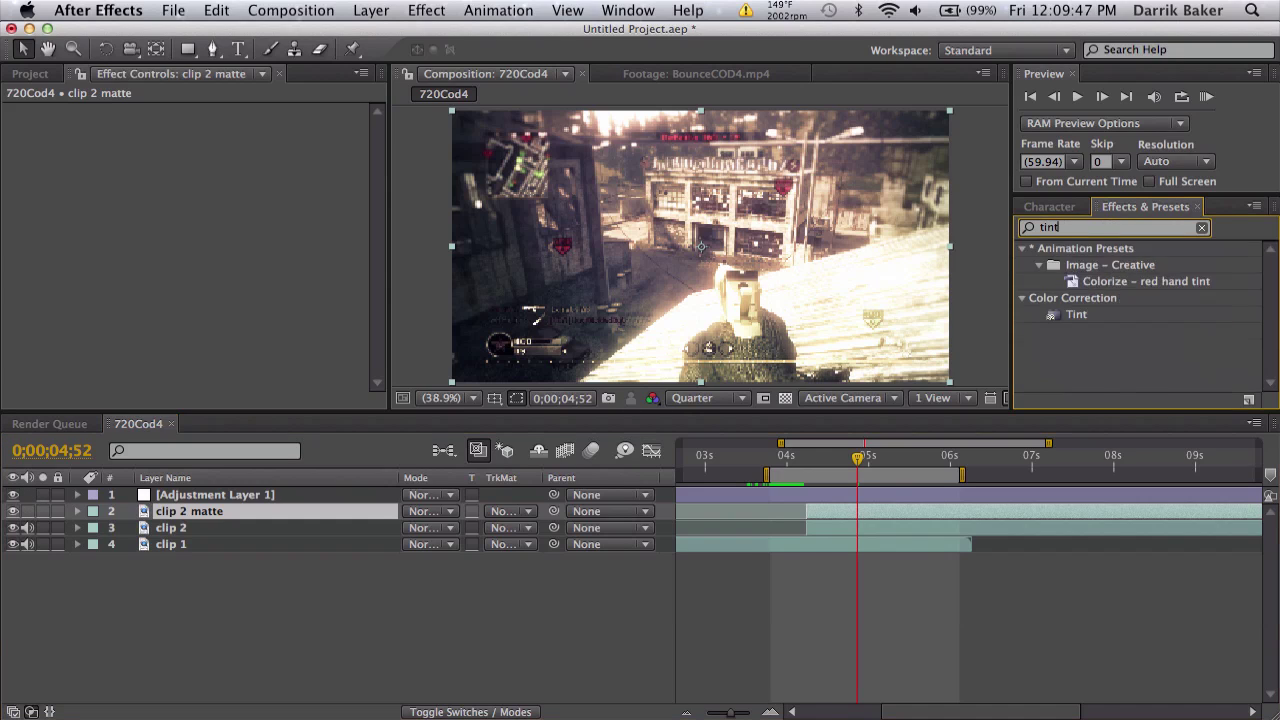
left_click_drag(1077, 314, 838, 512)
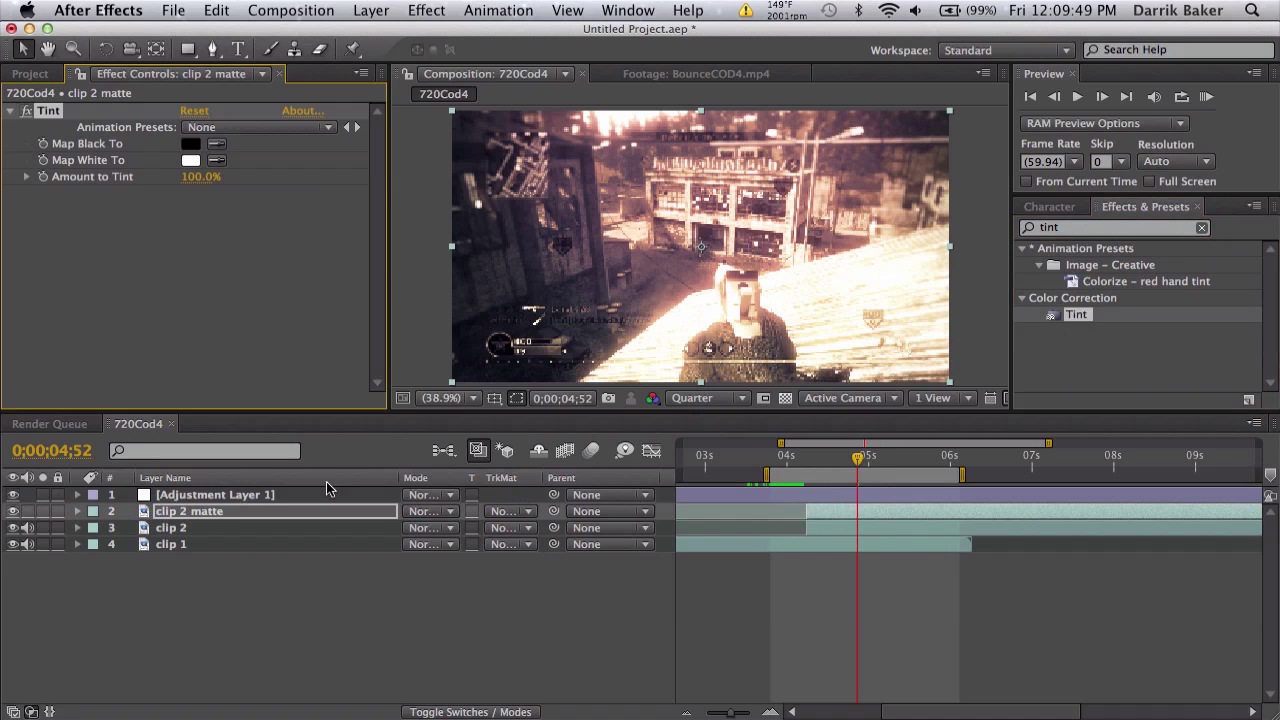
left_click(43, 512)
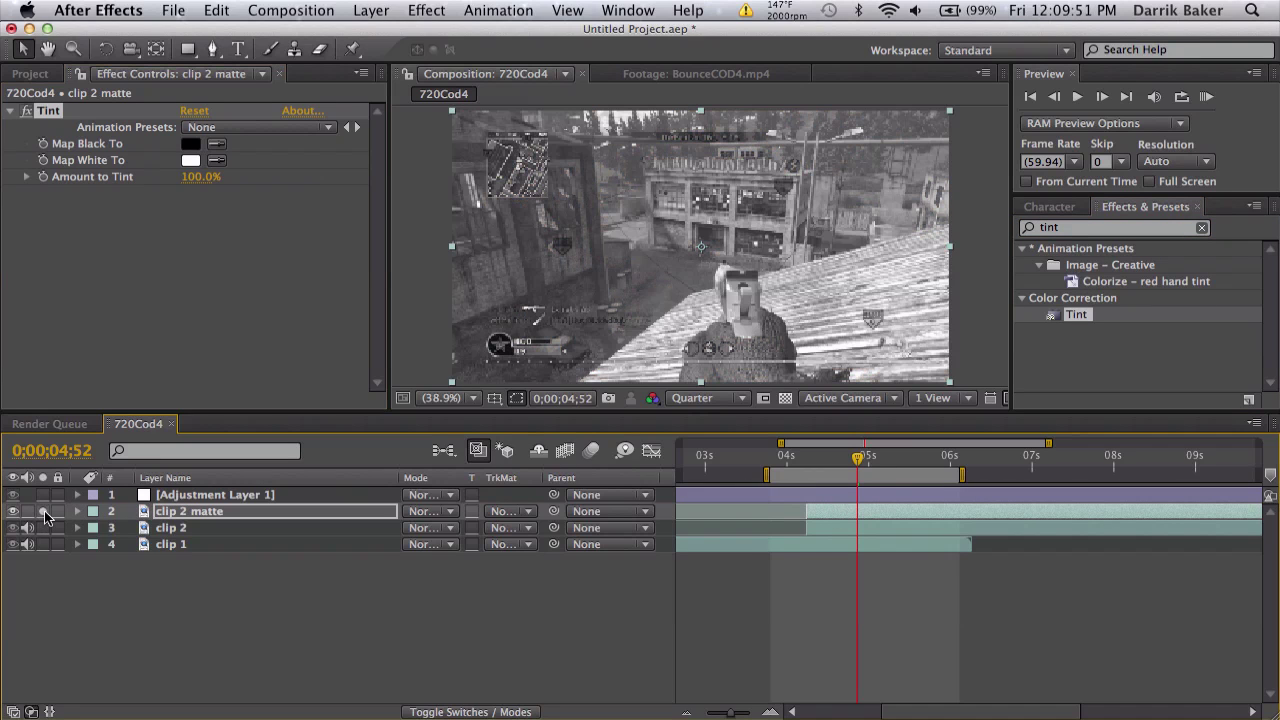
Step: Add Levels to clip 2 matte with Input Black 41 and Input White 228
left_click(1089, 226)
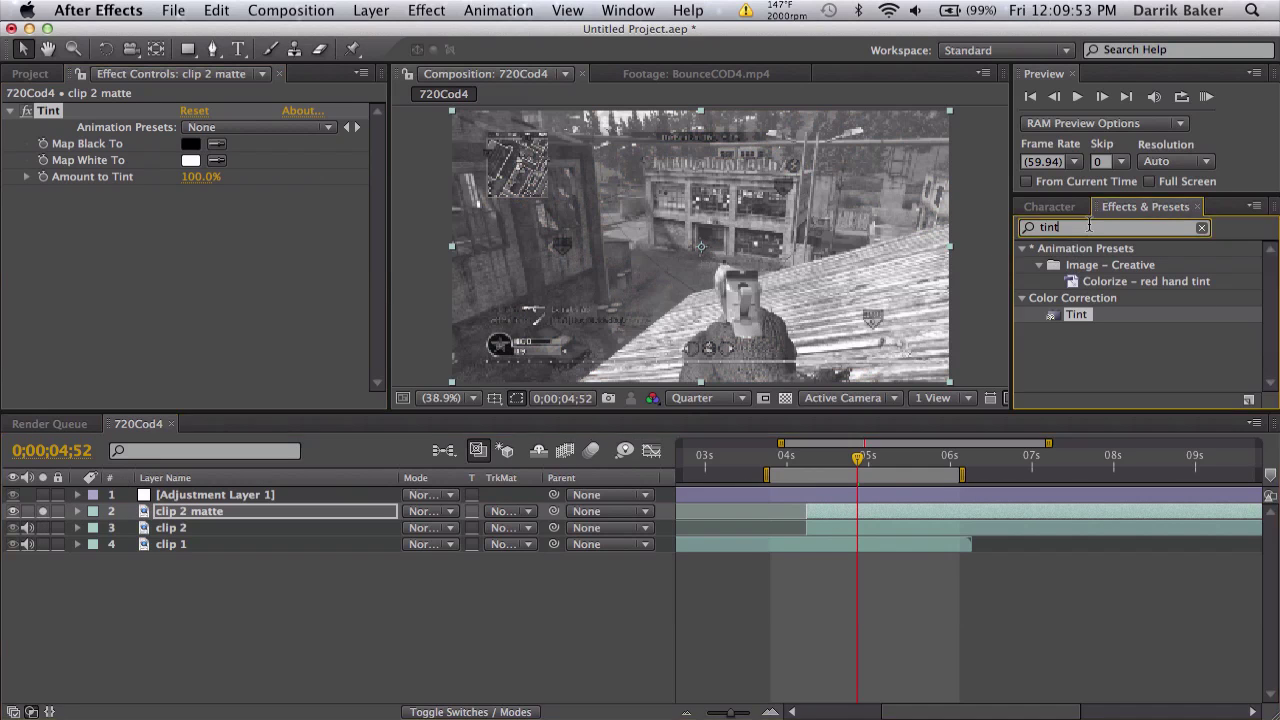
key("super+a")
key("BackSpace")
type("level")
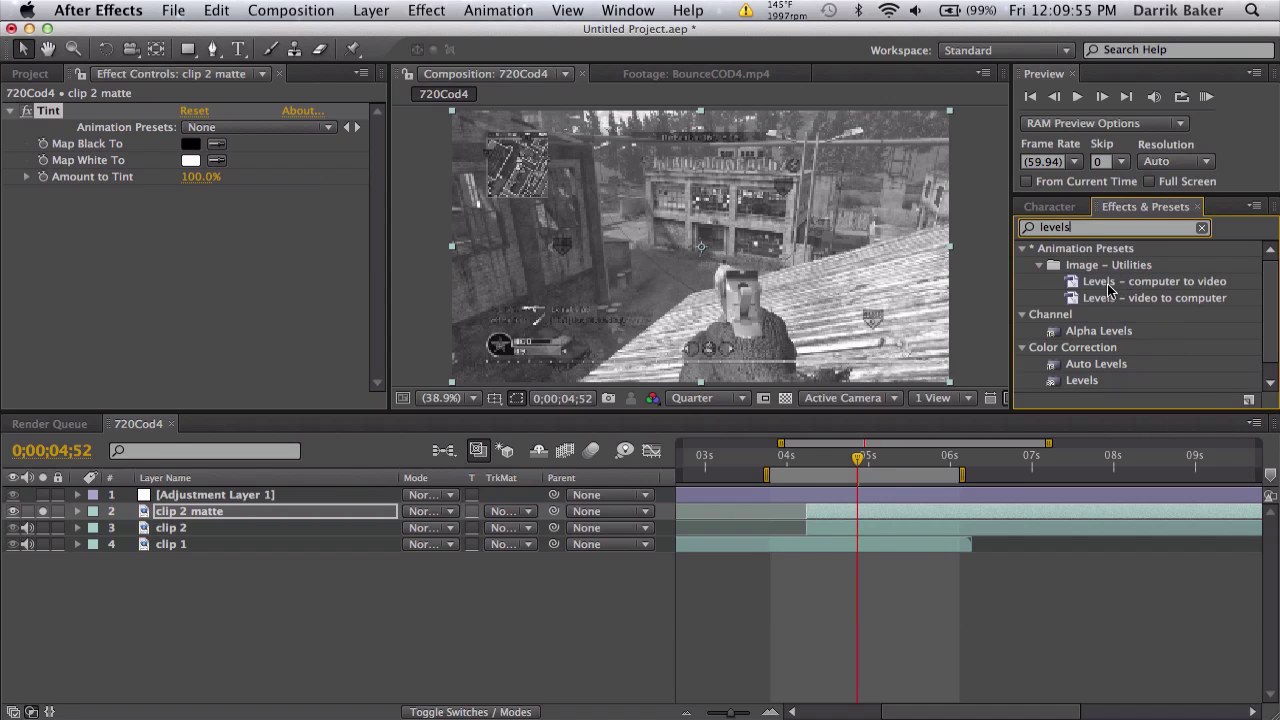
scroll(1106, 295, "down", 1)
left_click_drag(1083, 367, 957, 350)
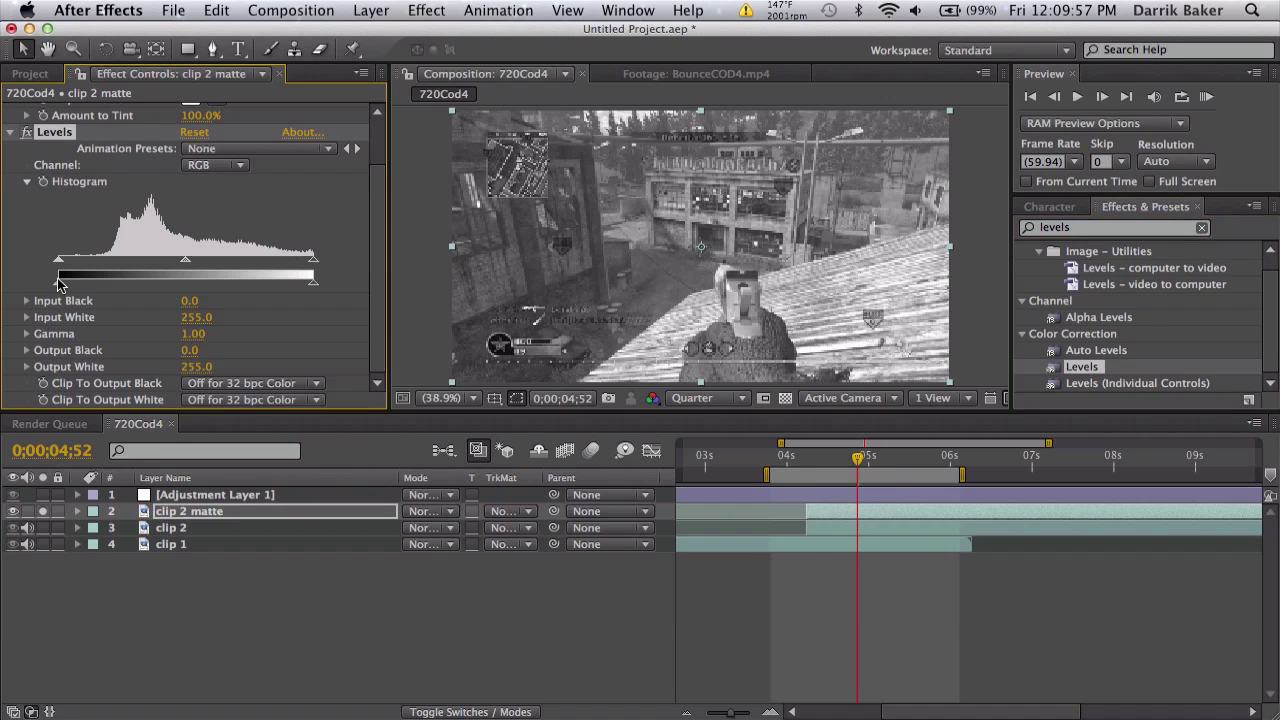
left_click_drag(58, 259, 95, 262)
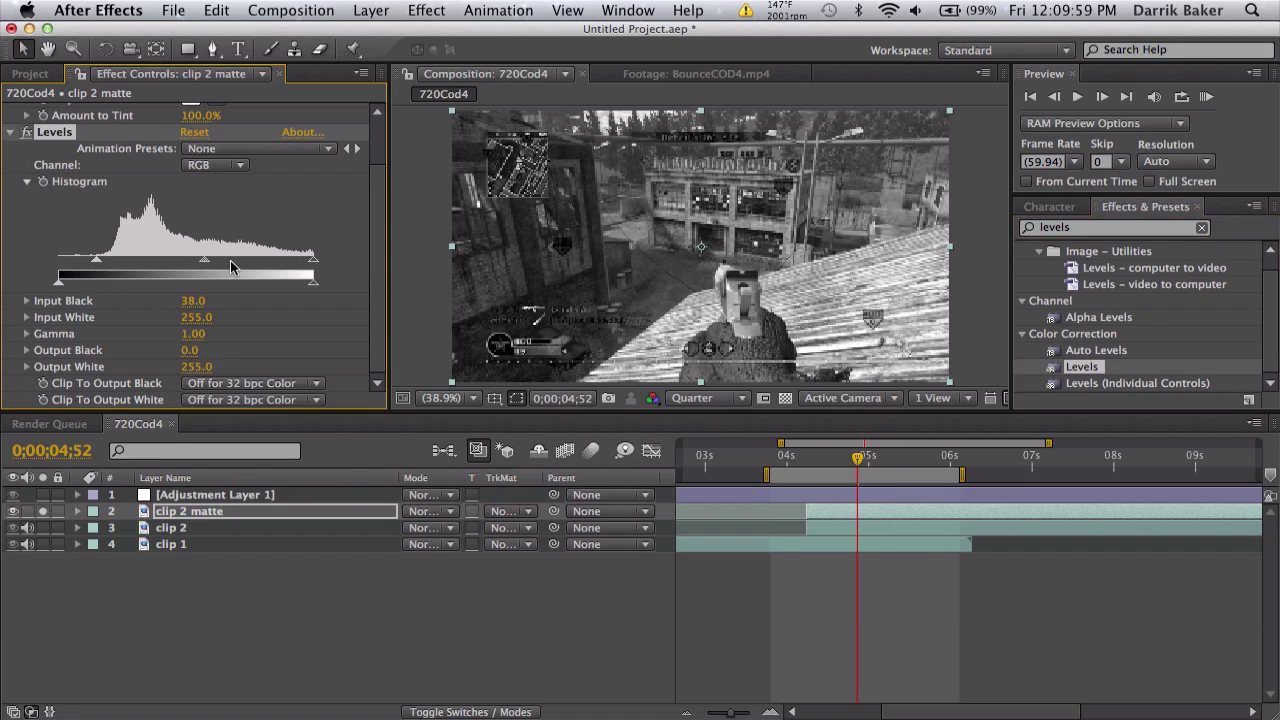
mouse_move(309, 268)
left_mouse_down()
mouse_move(273, 267)
mouse_move(288, 264)
left_mouse_up()
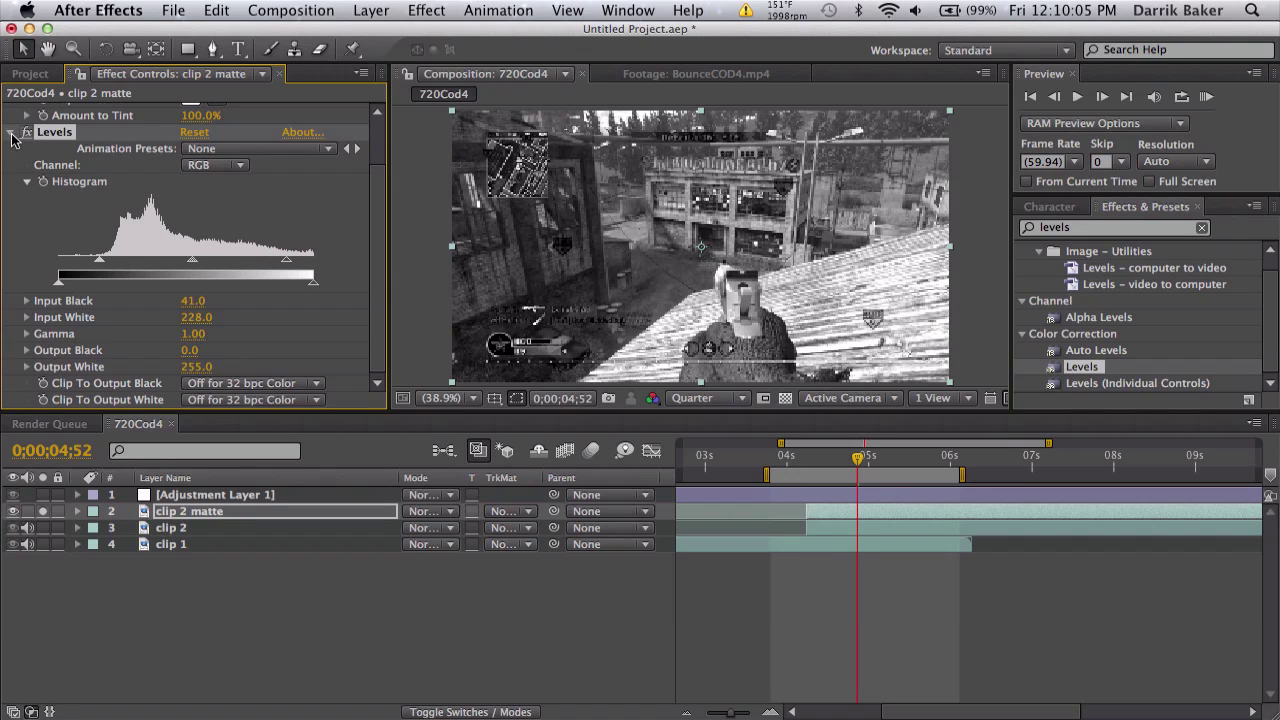
Step: Add an Exposure effect to clip 2 matte below Levels
left_click(12, 134)
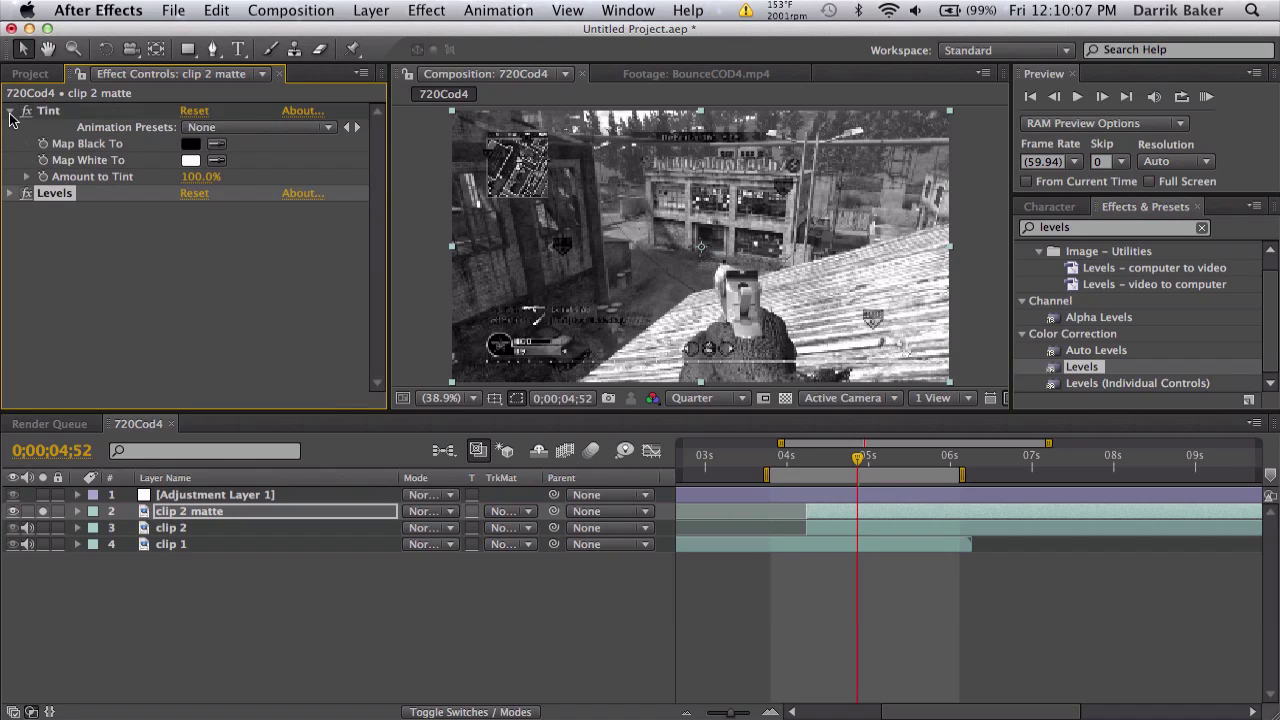
left_click(11, 111)
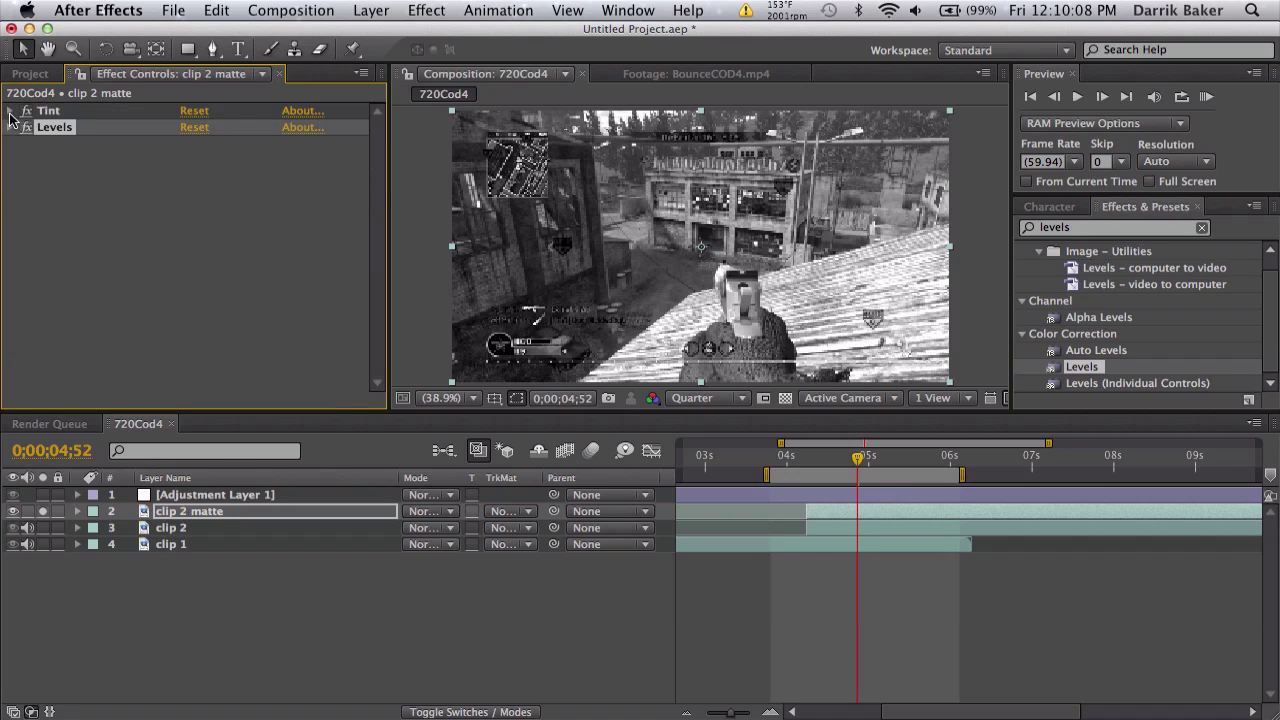
double_click(1113, 232)
type("expos")
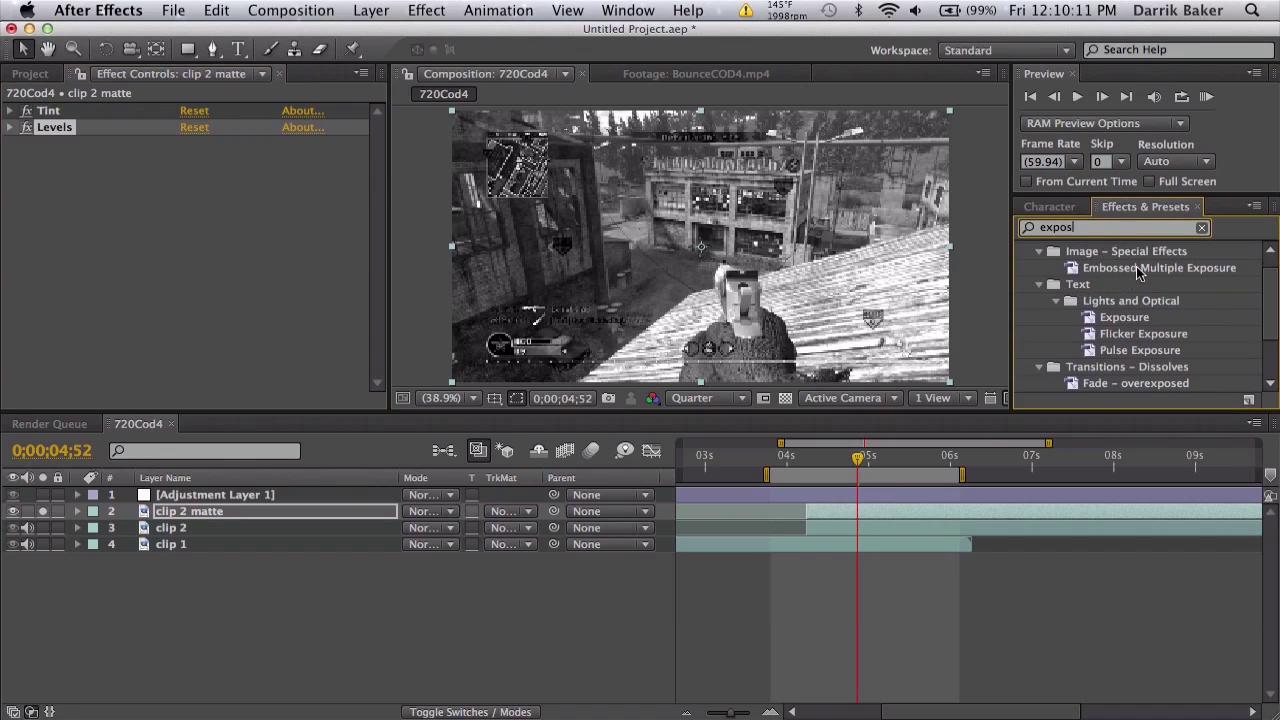
scroll(1136, 270, "down", 2)
double_click(1098, 349)
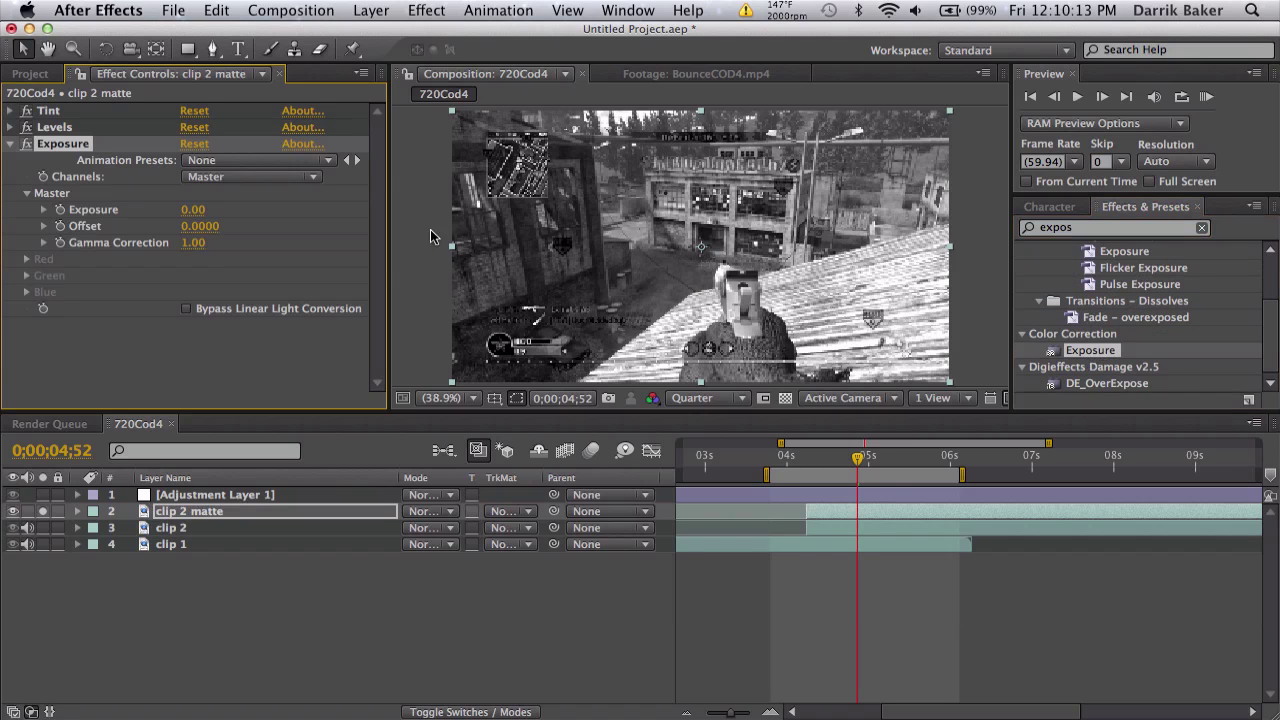
Step: Set Exposure to -10 to turn the matte black
key("=")
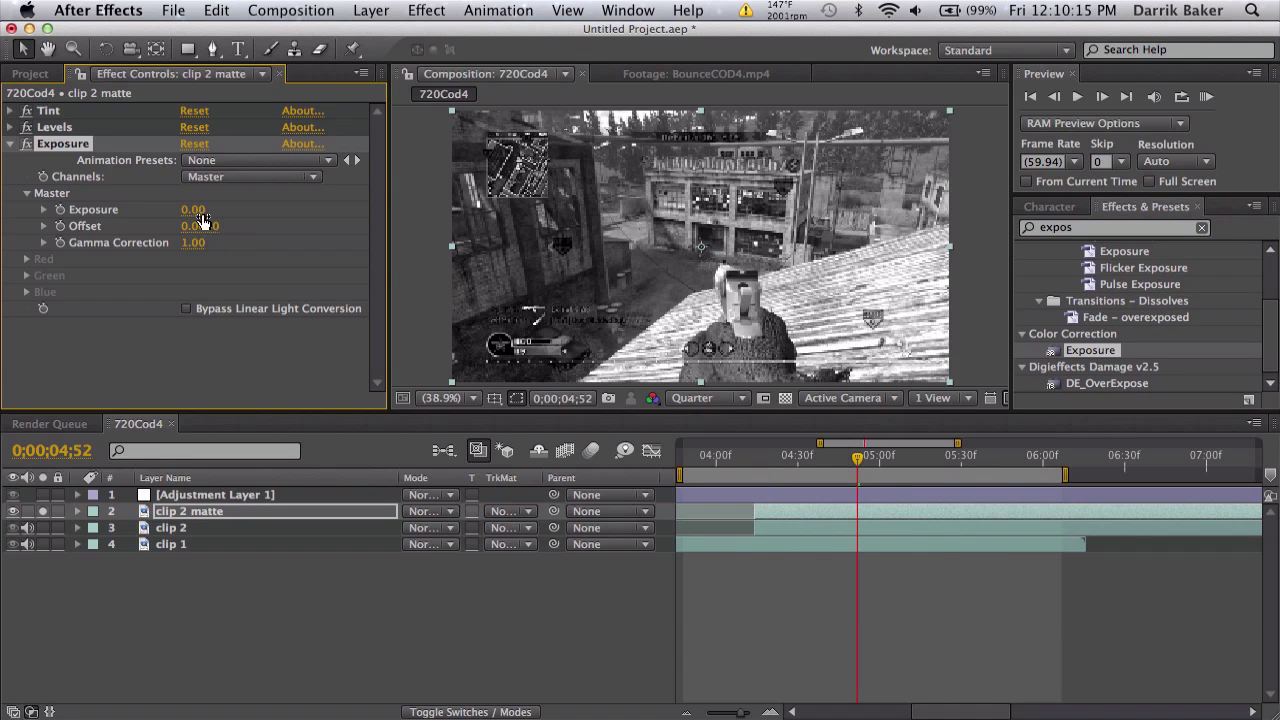
left_click_drag(190, 210, 141, 219)
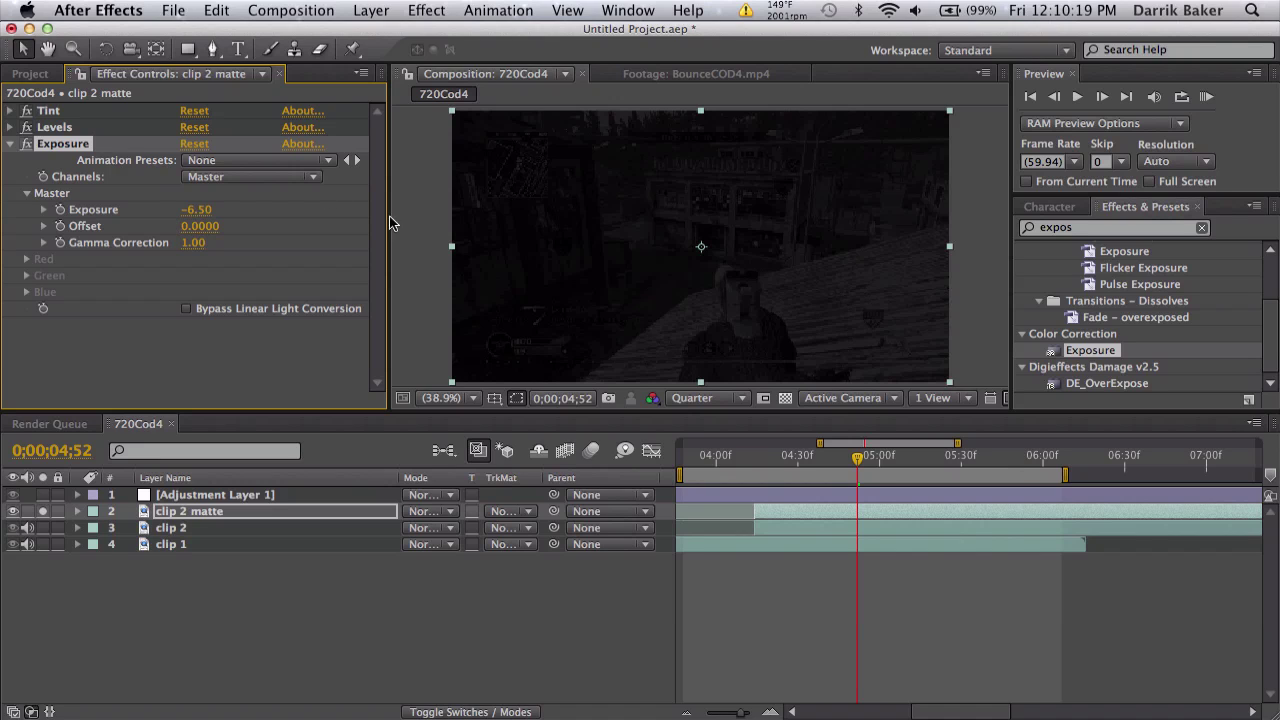
left_click_drag(197, 210, 183, 207)
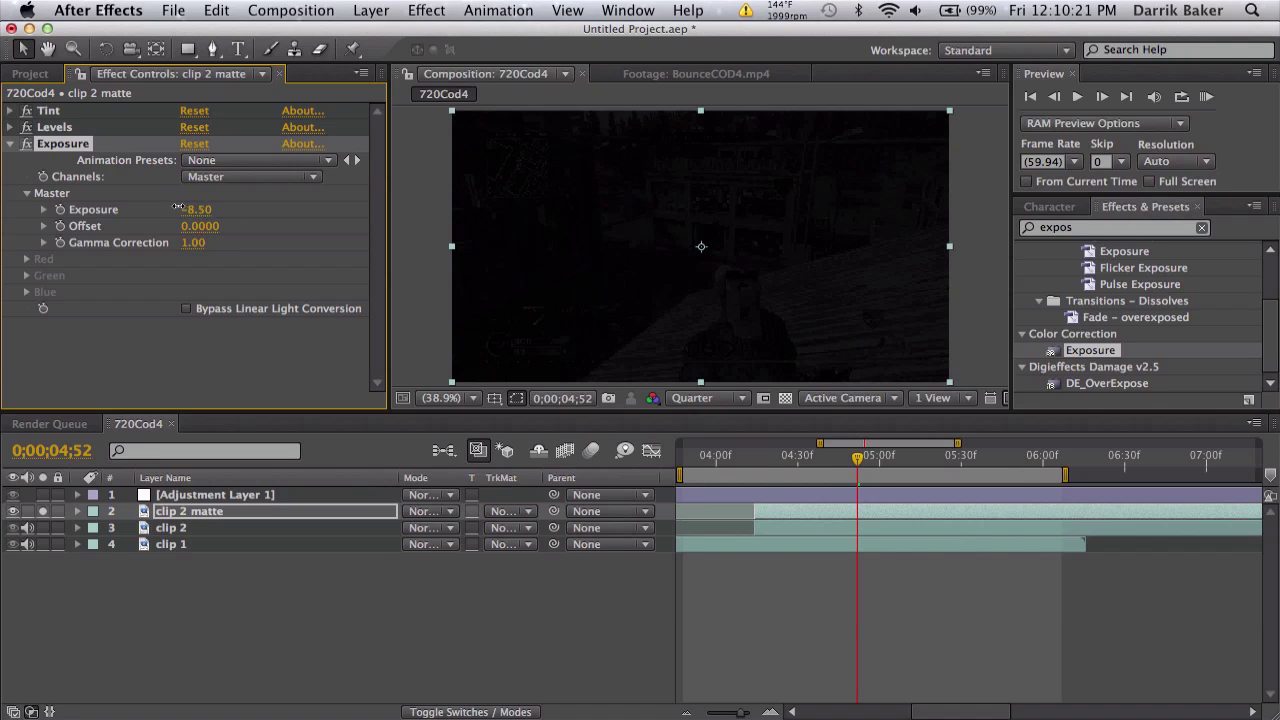
left_click(190, 210)
key("Return")
Step: At 0;00;05;51 set Exposure to 10 so the matte turns white
left_click(1018, 462)
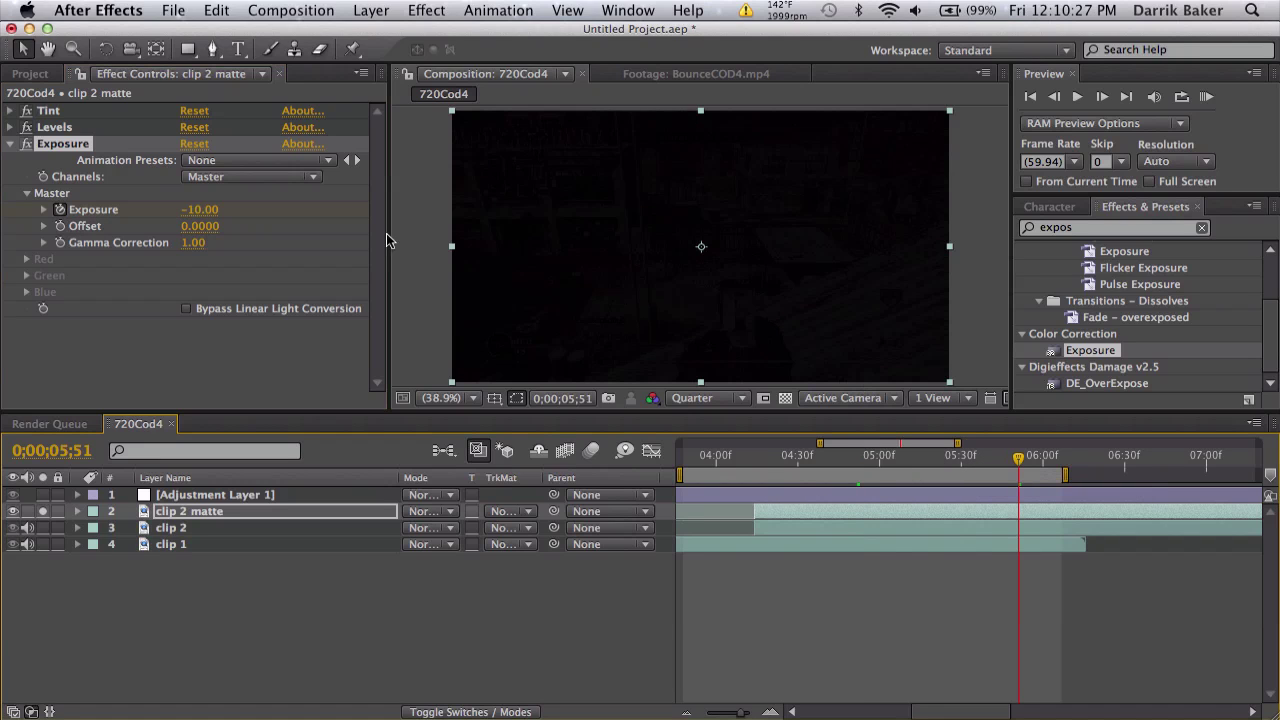
left_click_drag(200, 210, 424, 222)
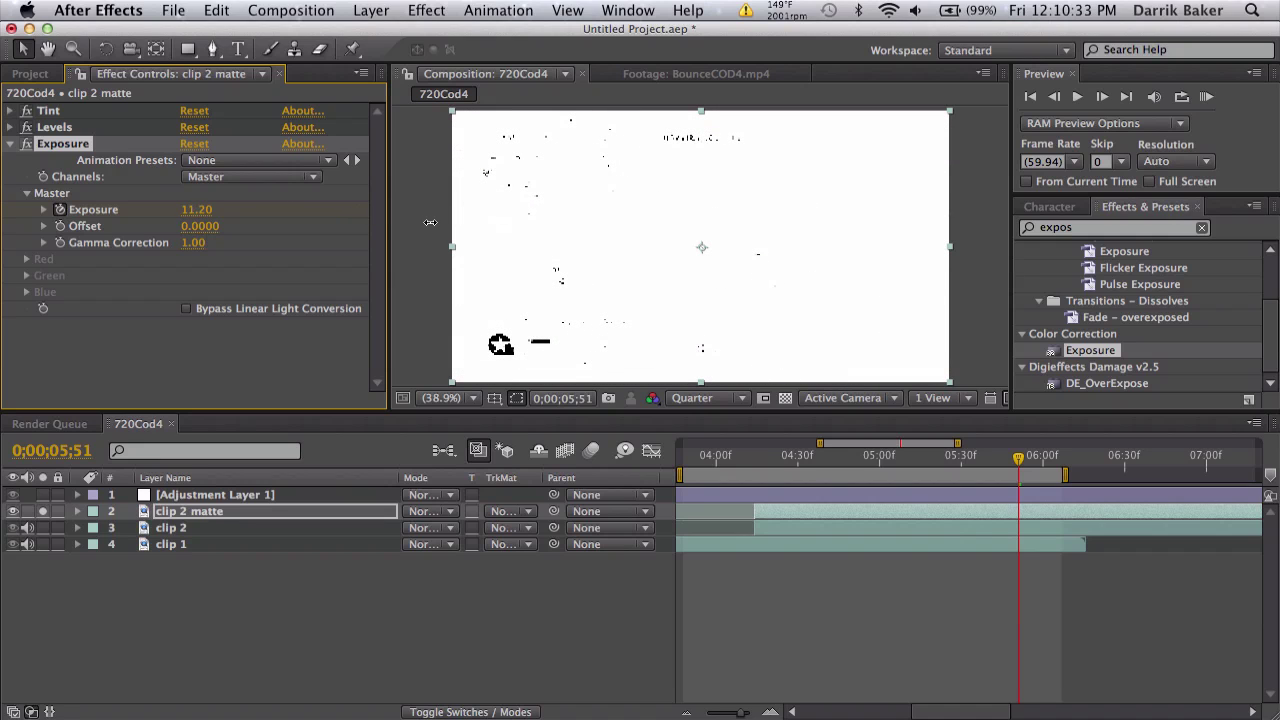
left_click(188, 212)
type("10")
key("Return")
Step: Set clip 2 matte's Levels Input Black to 43 and Output Black to 10
left_click(11, 144)
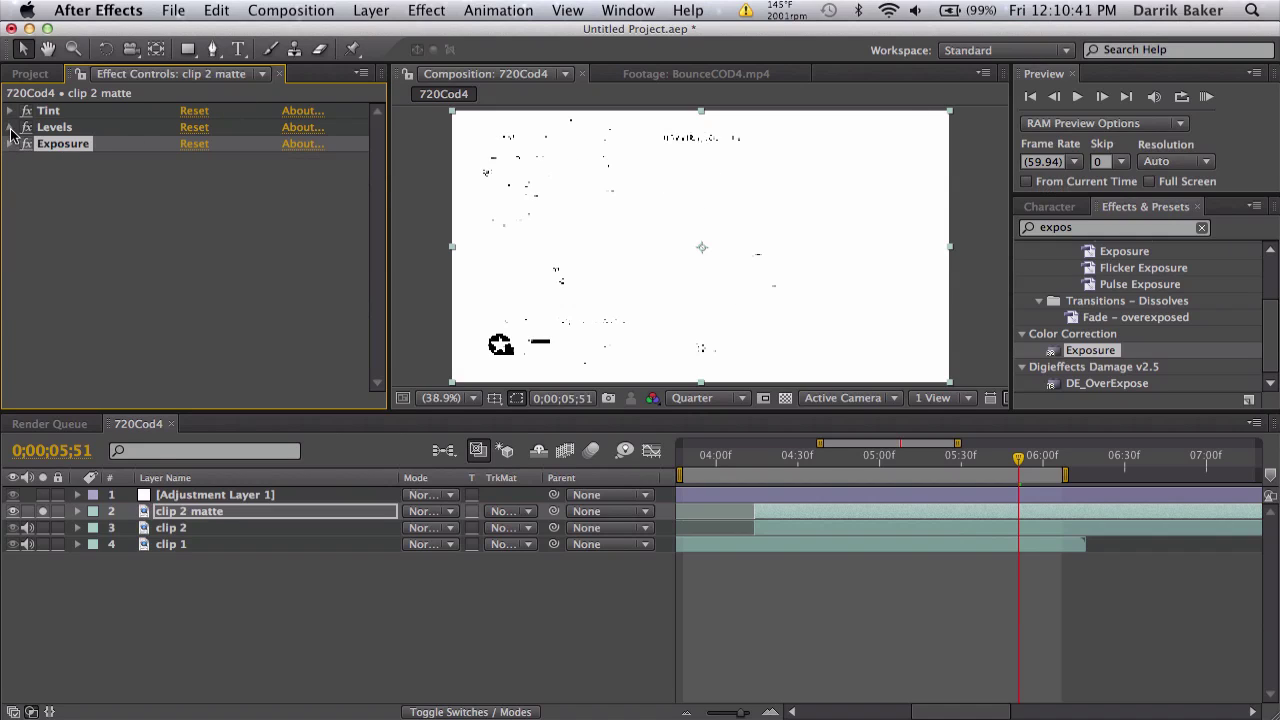
left_click(11, 127)
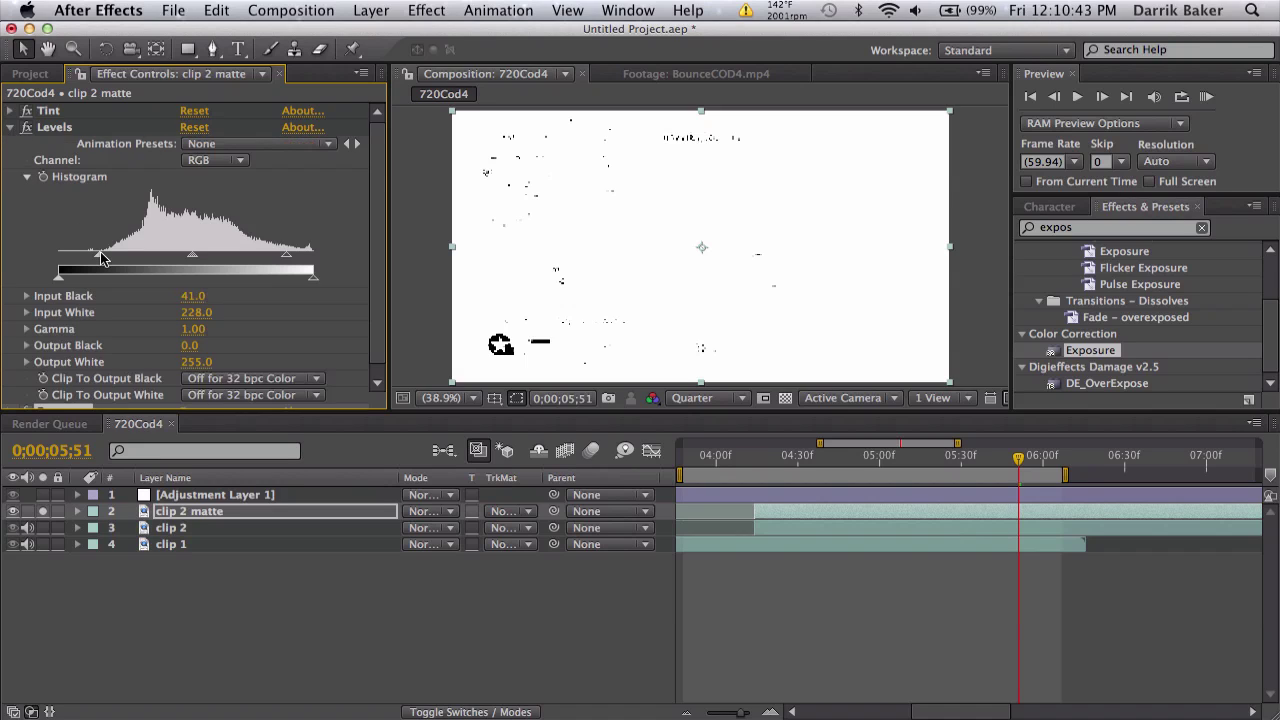
left_click_drag(101, 258, 67, 282)
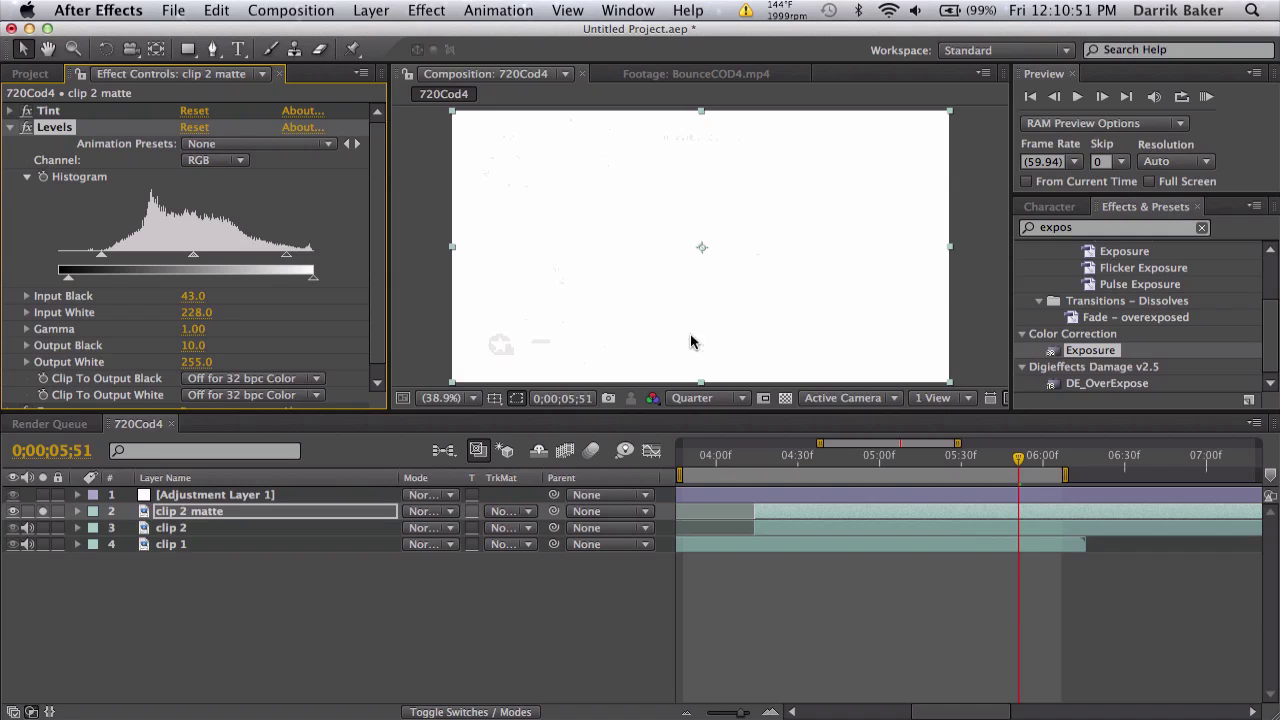
left_click(510, 537)
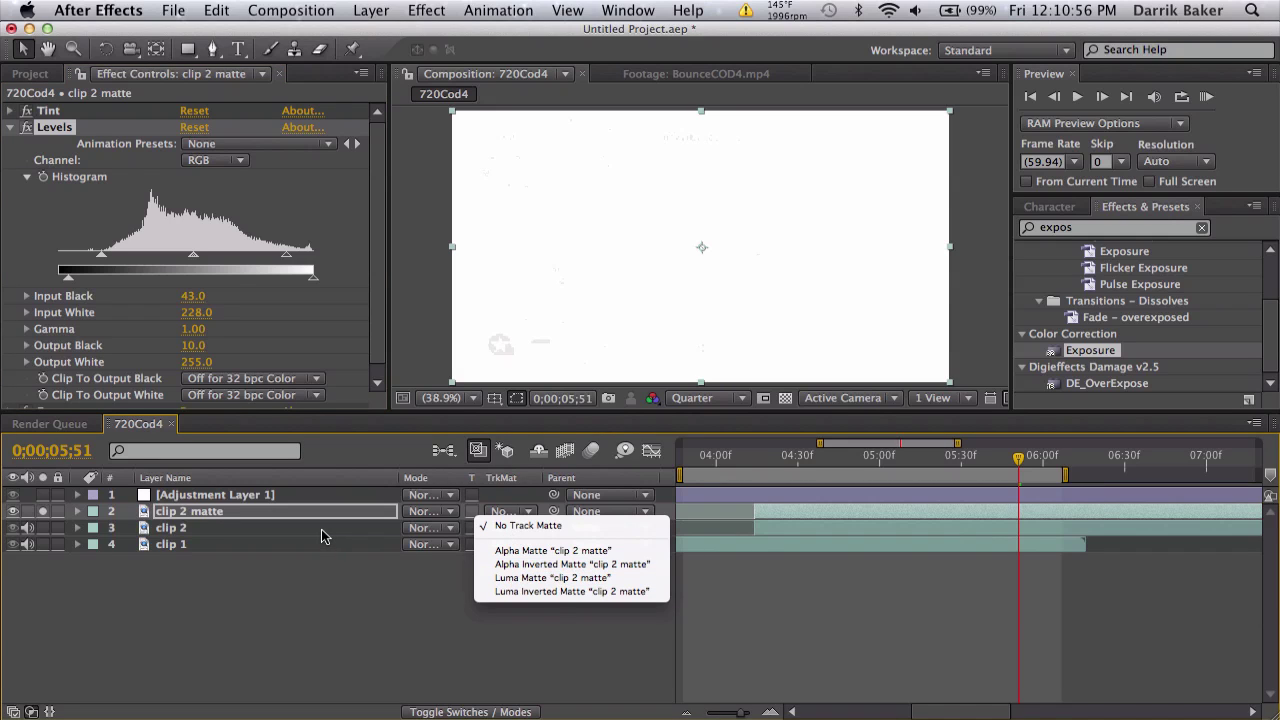
Step: Set clip 2's track matte to Luma Matte 'clip 2 matte' and scrub the result
left_click(510, 578)
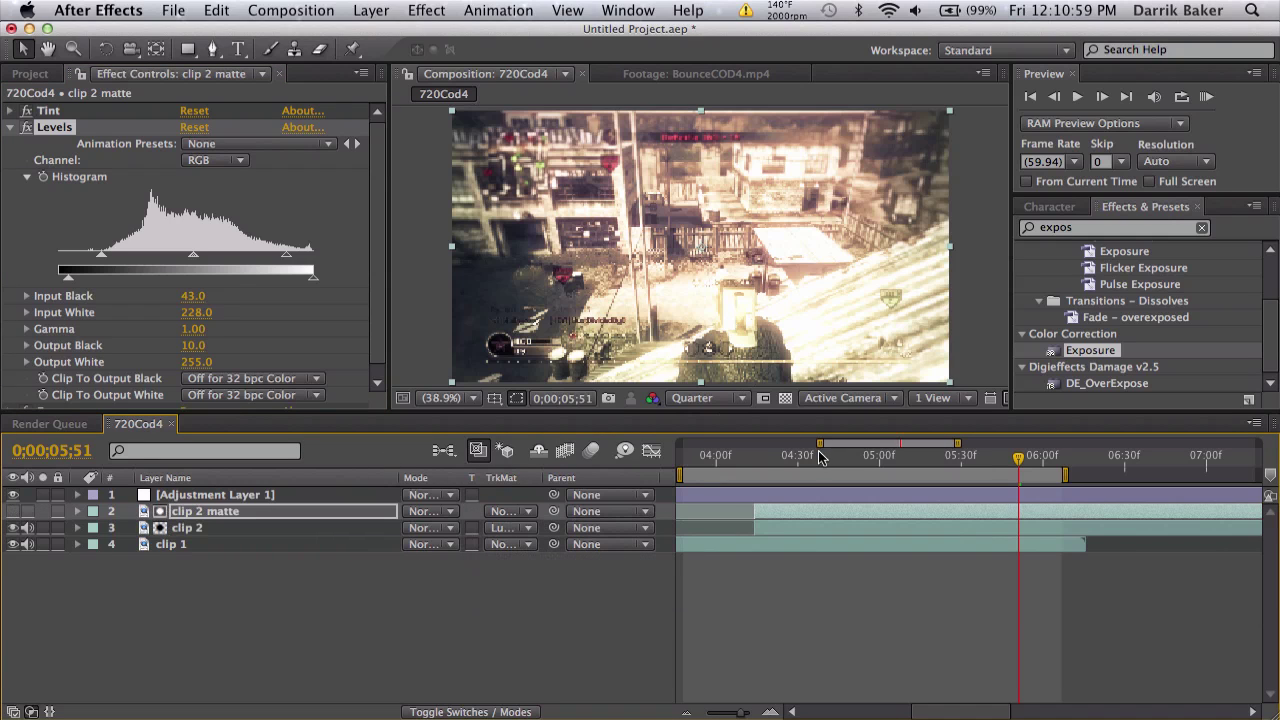
key("minus")
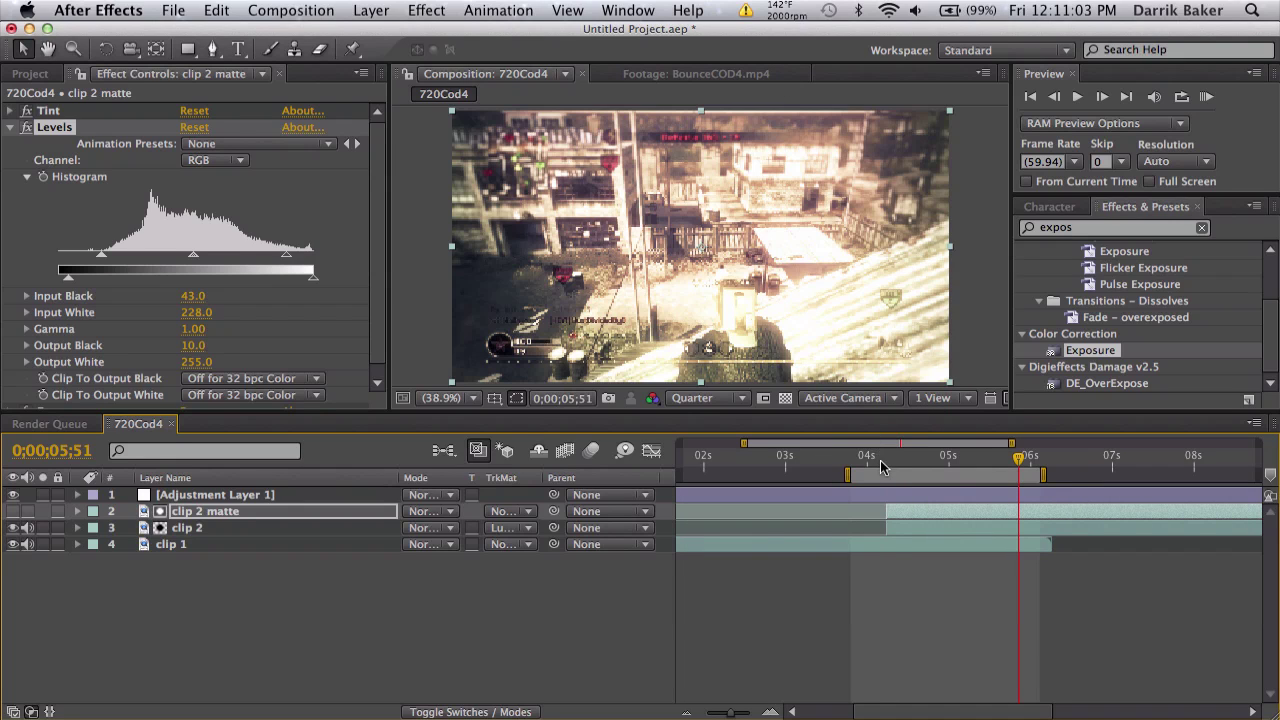
left_click_drag(881, 467, 980, 456)
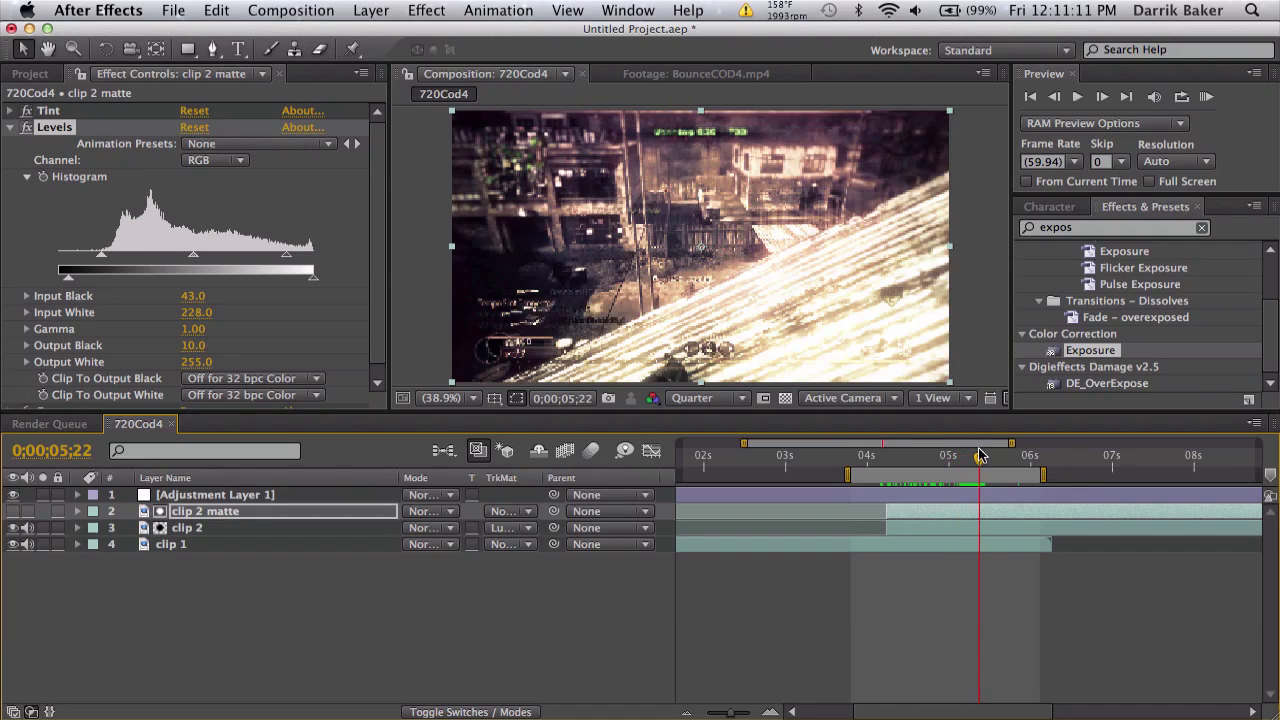
Step: Add Fast Blur to clip 2 matte with Blurriness 5 and Repeat Edge Pixels on
left_click(10, 128)
left_click(1145, 225)
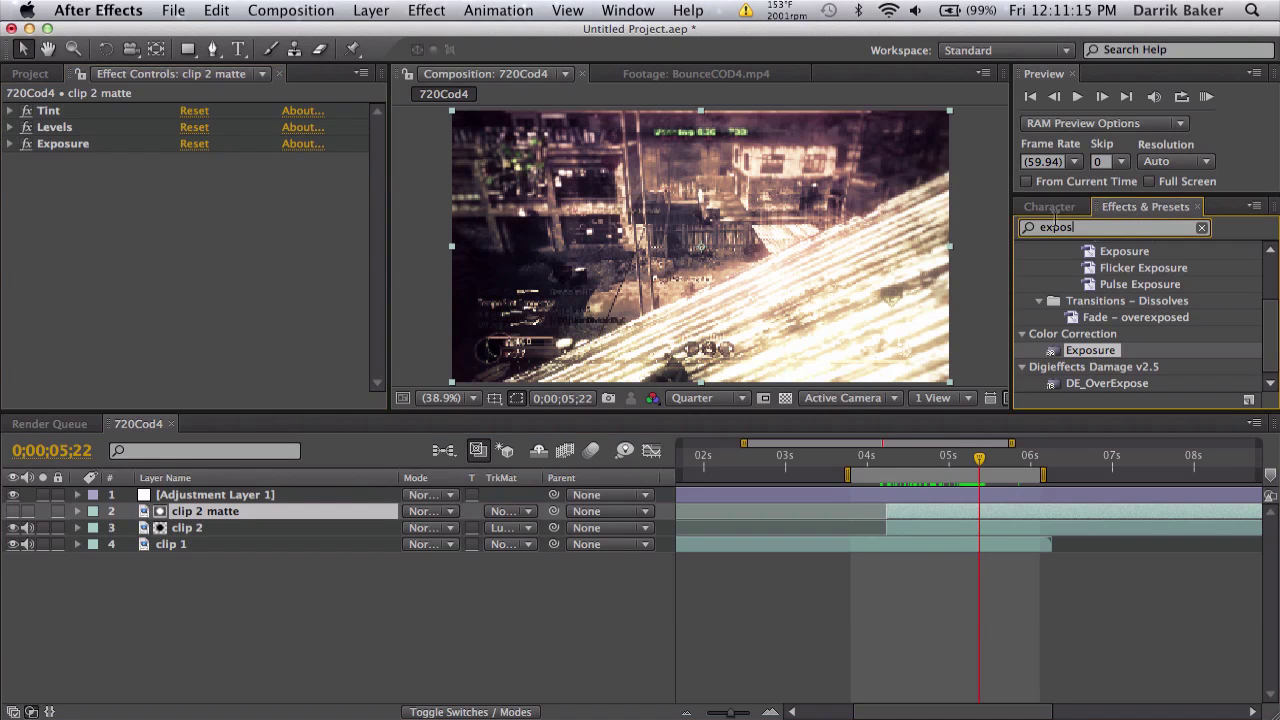
type("fast")
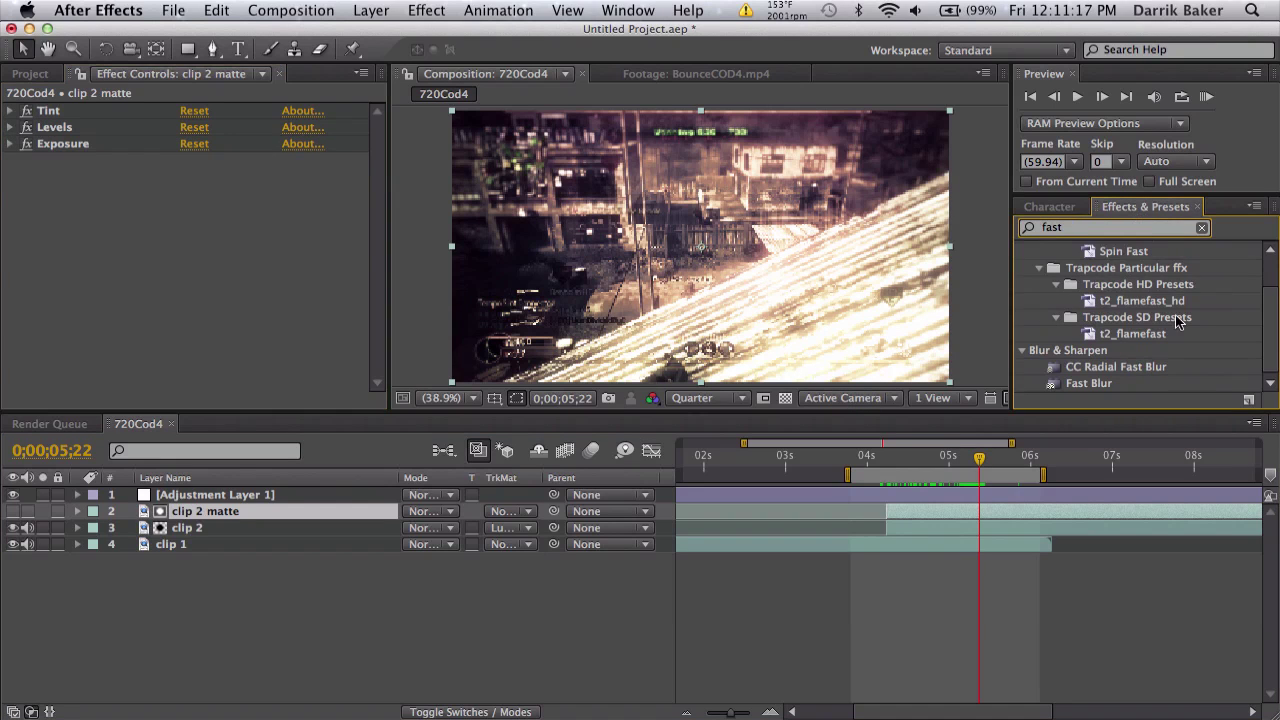
left_click_drag(1090, 383, 105, 113)
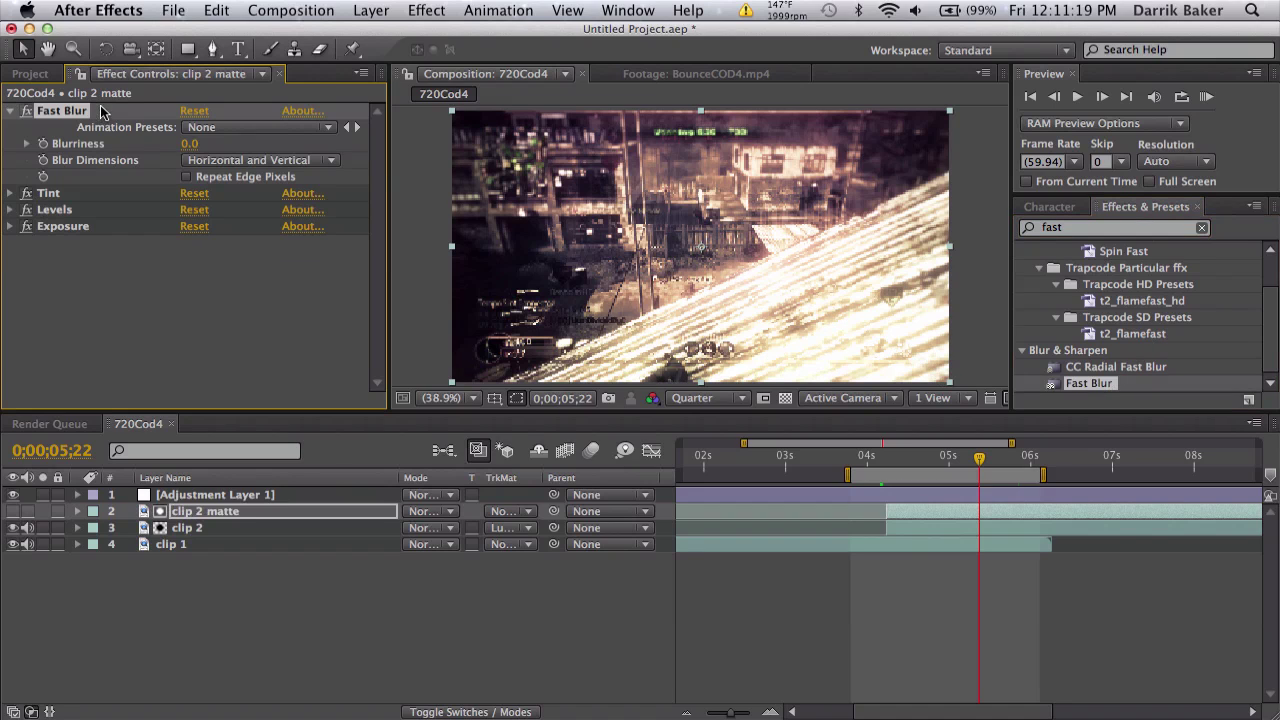
left_click(188, 145)
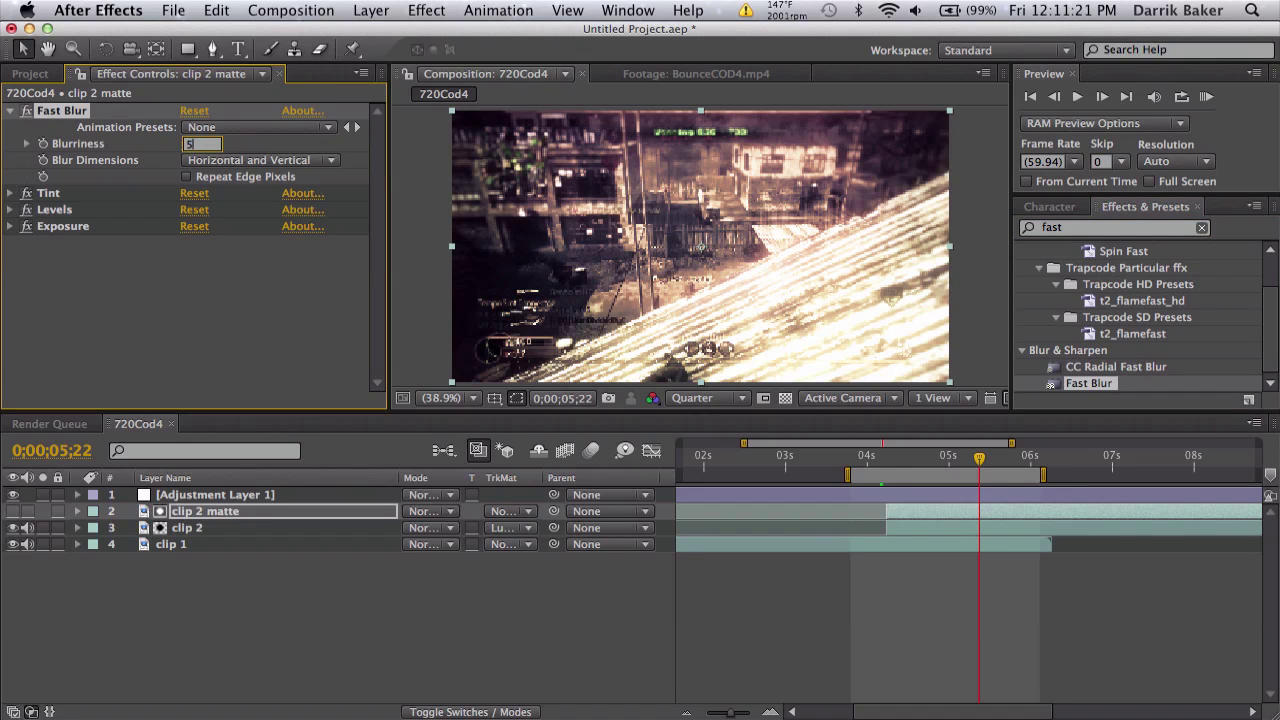
key("Return")
left_click(186, 177)
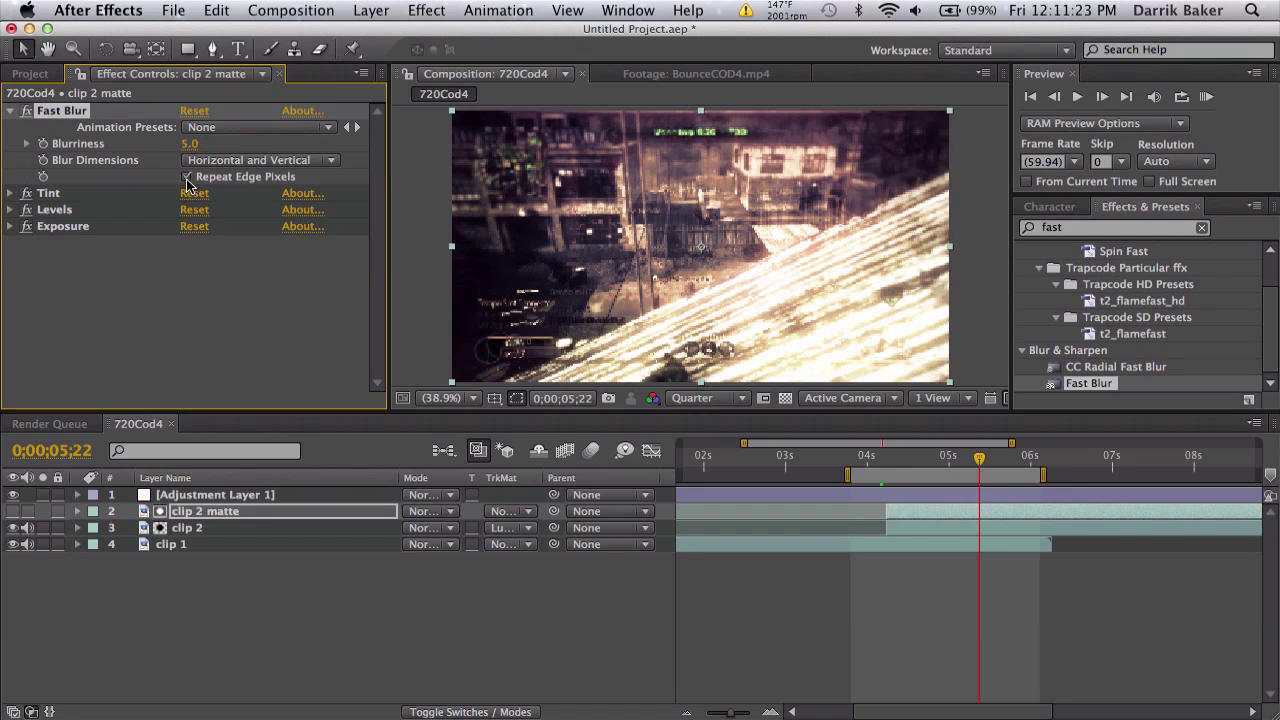
Step: Duplicate the Fast Blur below Exposure and scrub the softened transition
key("super+d")
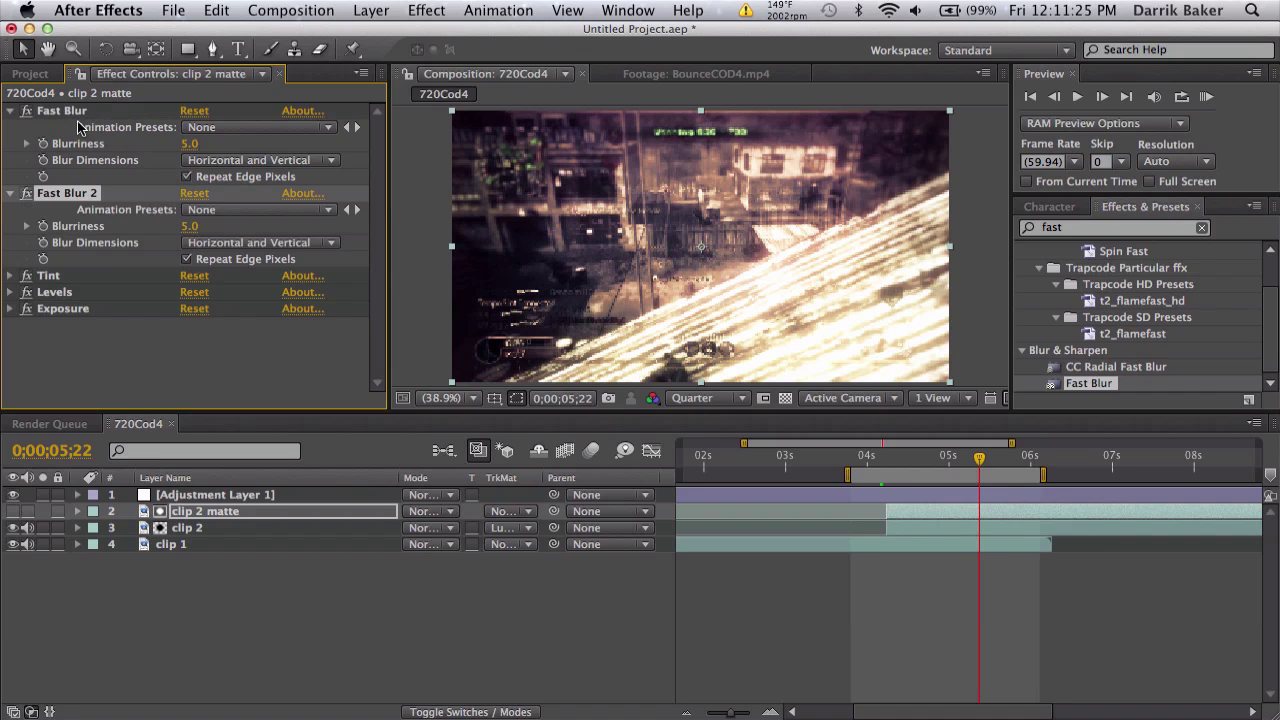
left_click_drag(80, 196, 87, 335)
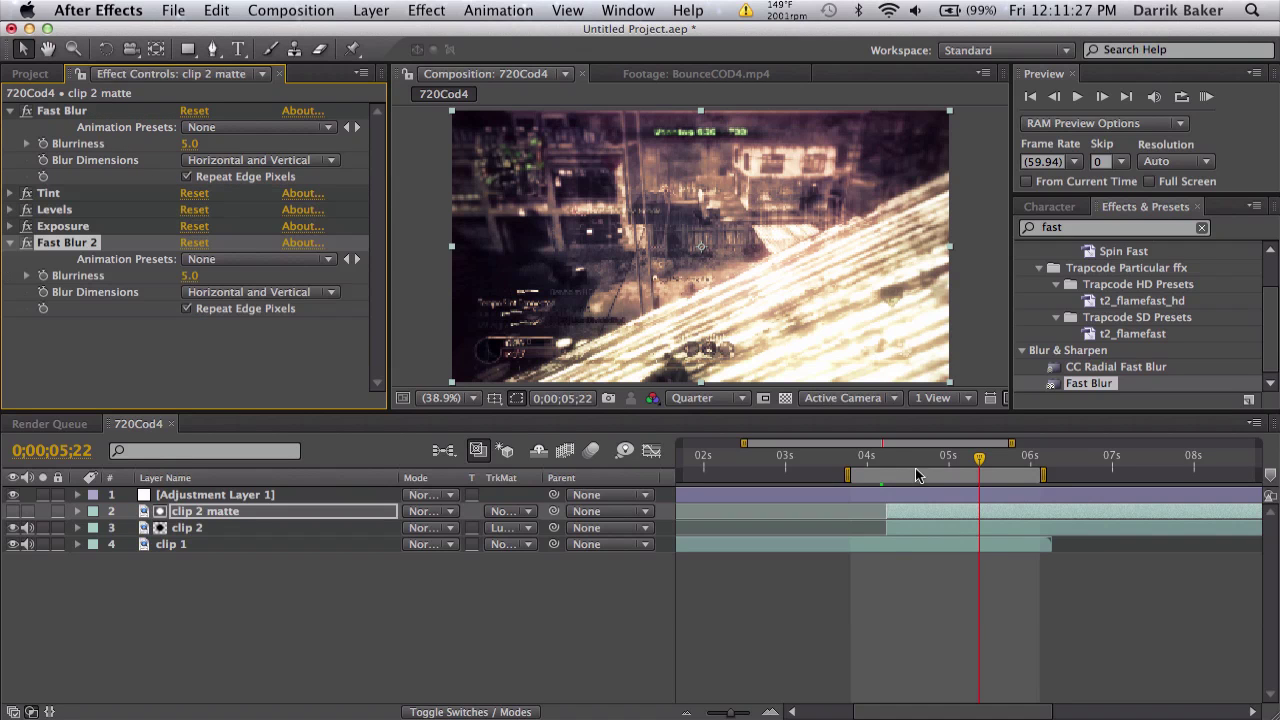
left_click_drag(895, 462, 986, 460)
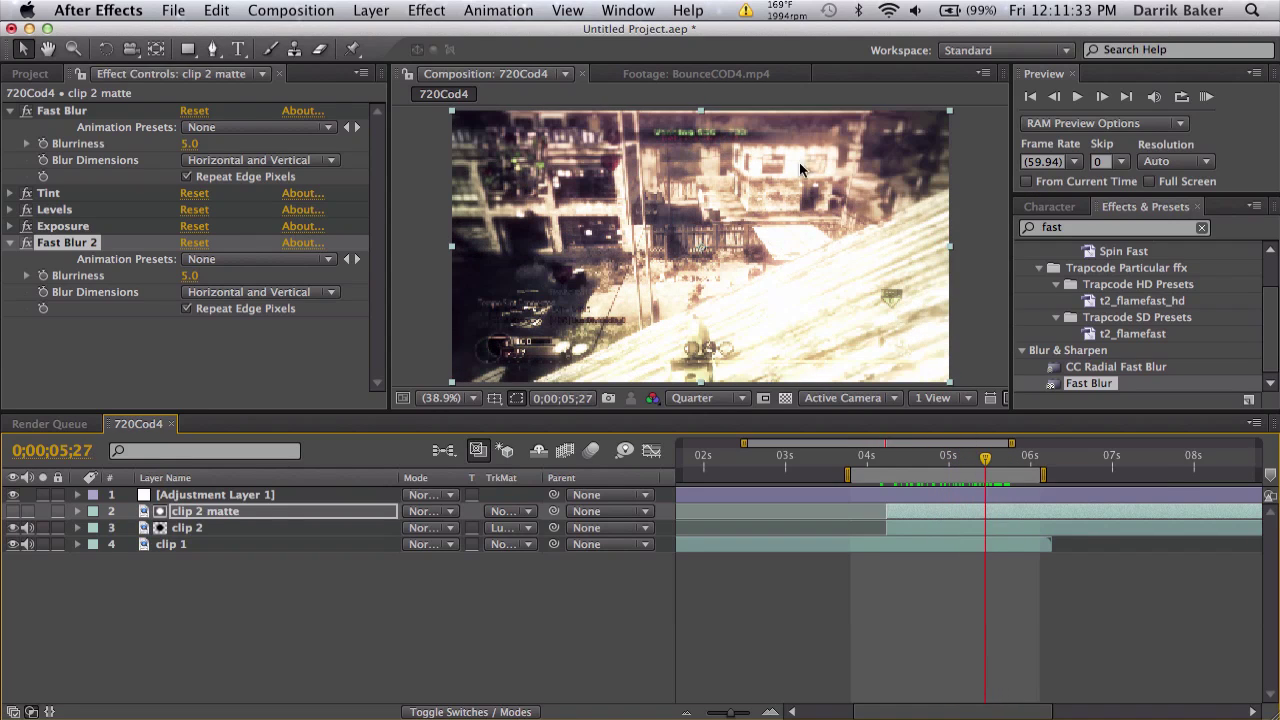
Step: Replace clip 2 matte's effects with Threshold, then show and solo the matte layer
left_click(62, 111)
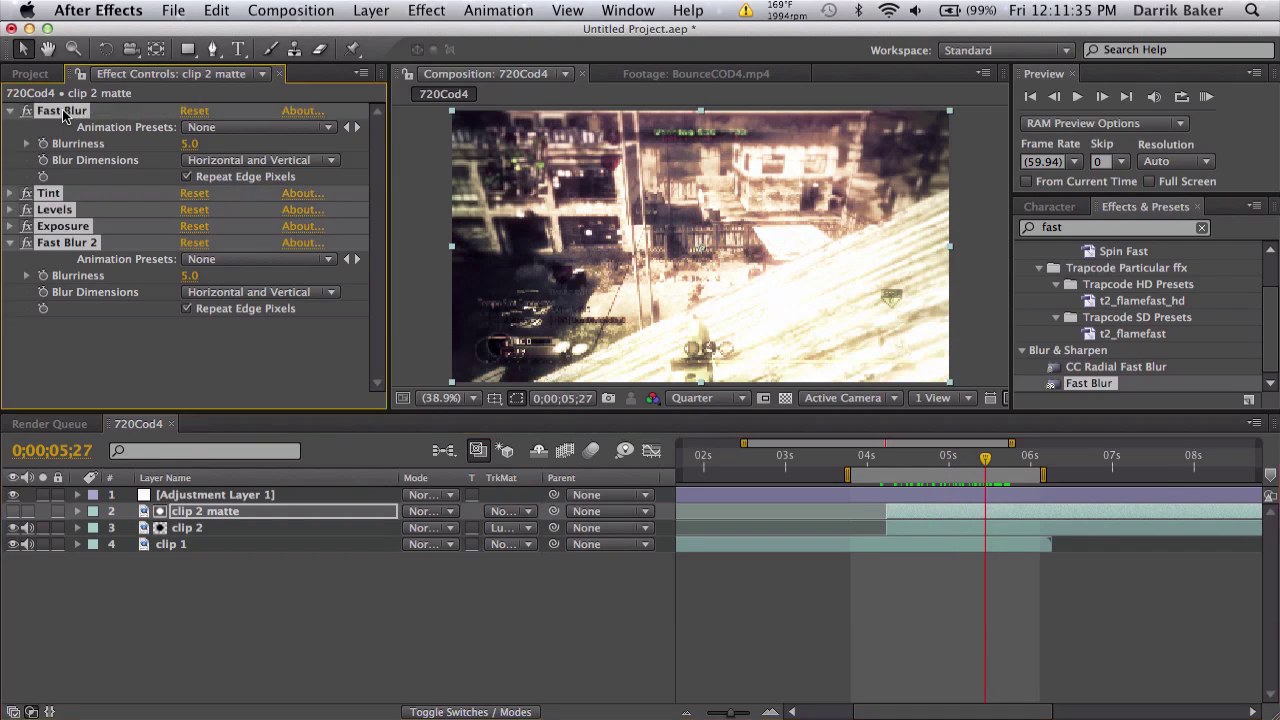
key("Delete")
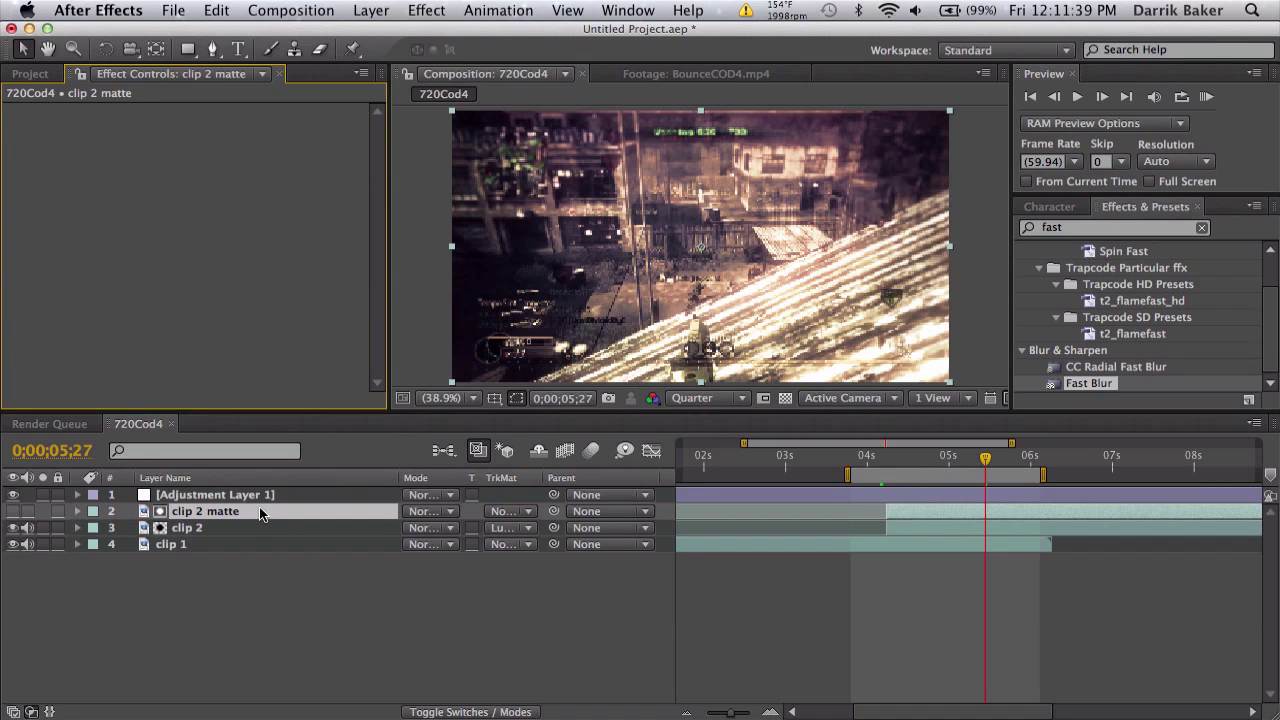
left_click(1123, 227)
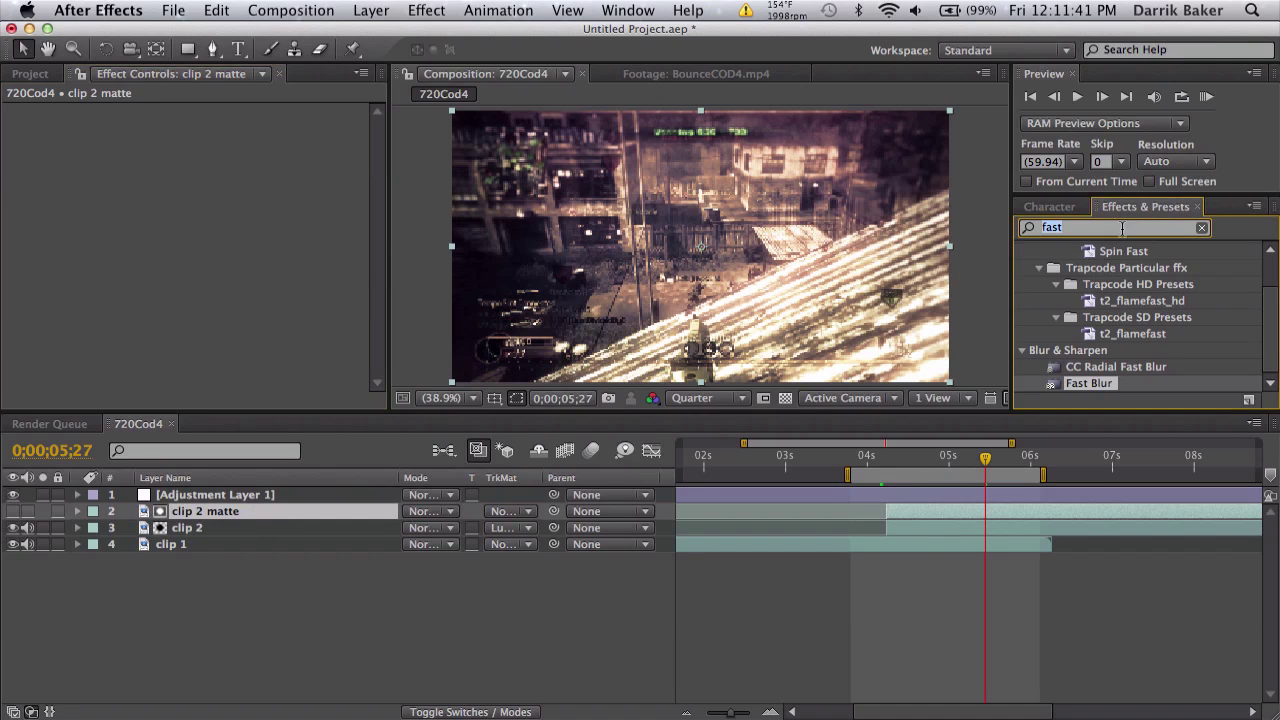
type("thres")
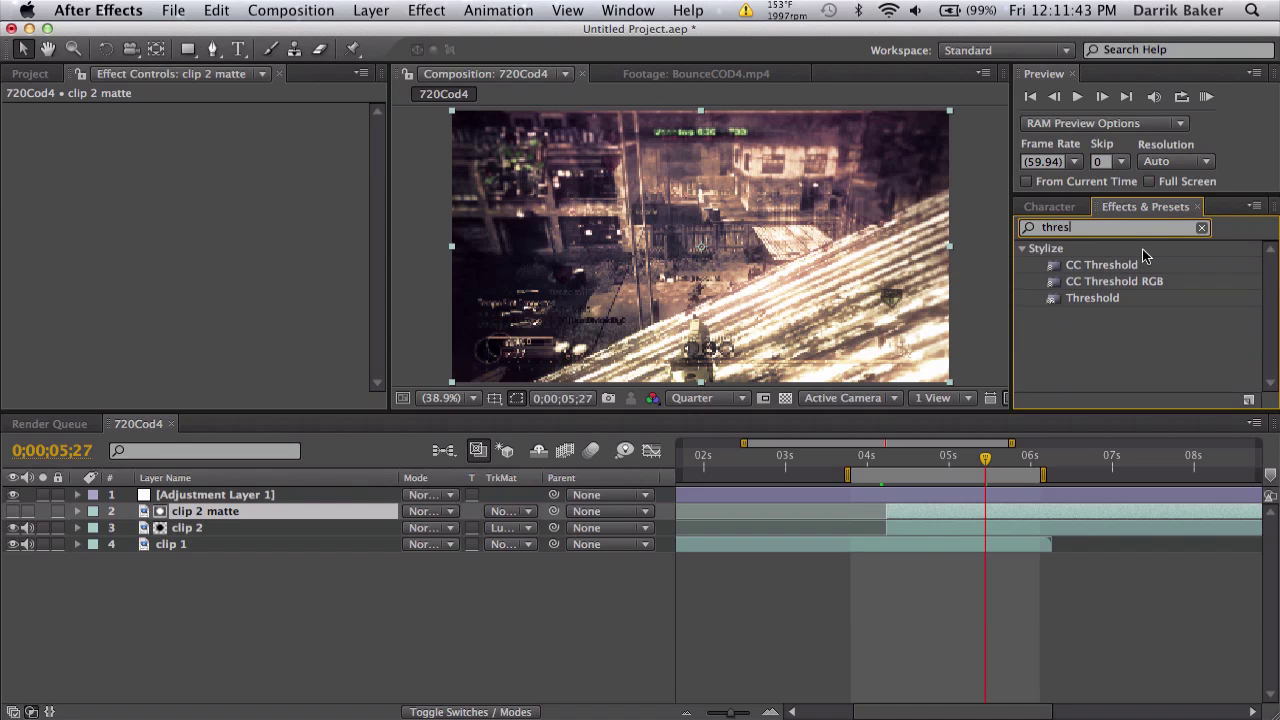
left_click_drag(1095, 298, 242, 231)
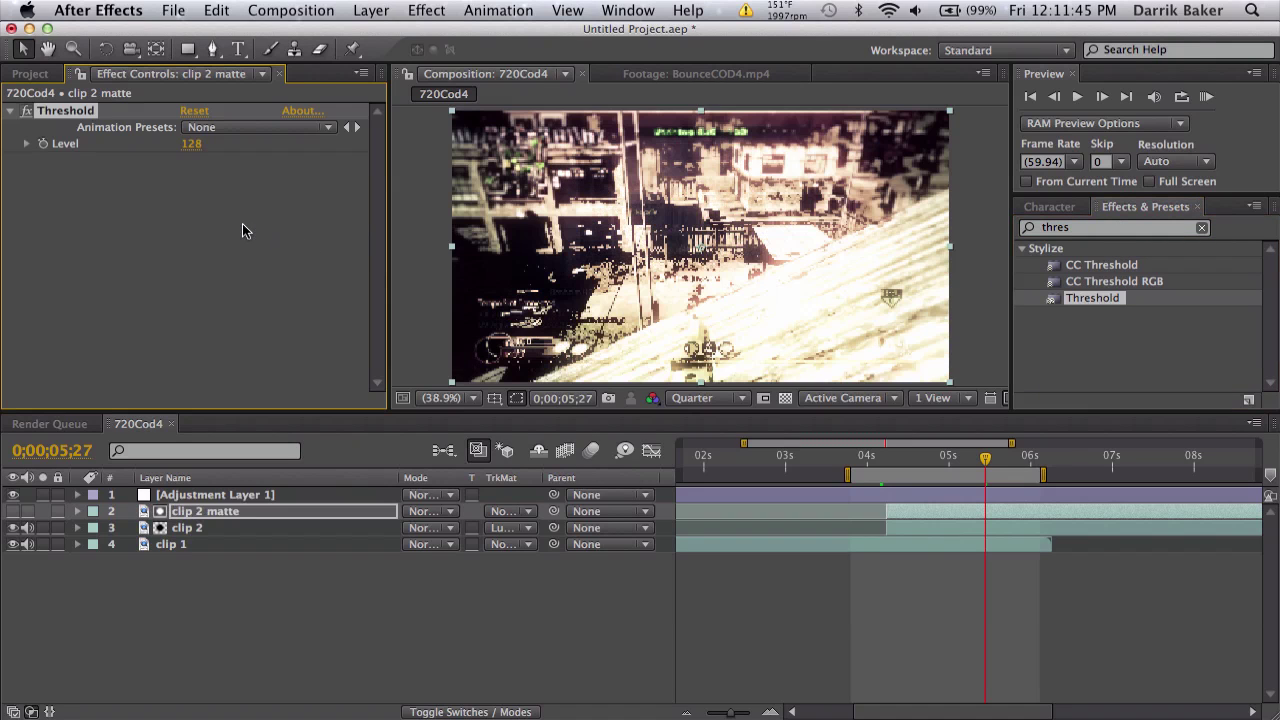
left_click(13, 511)
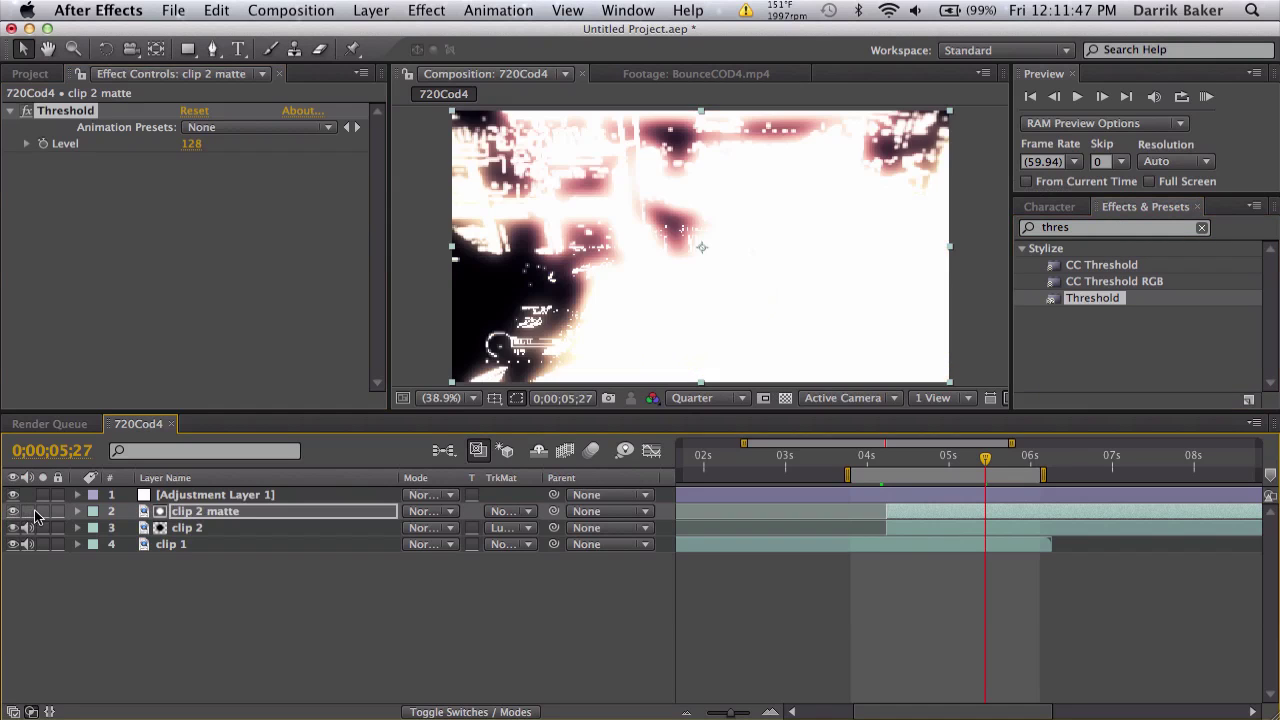
left_click(42, 511)
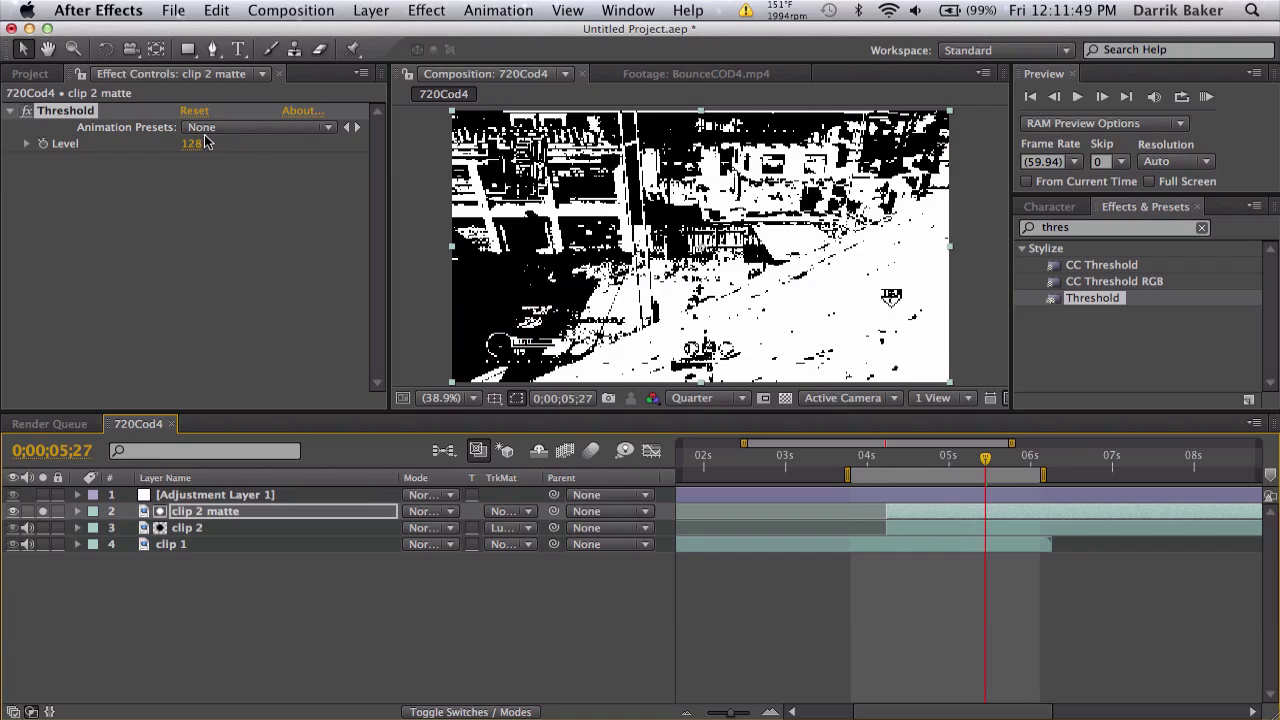
Step: Keyframe Threshold Level at 255 at 0;00;04;49
left_click_drag(205, 143, 267, 169)
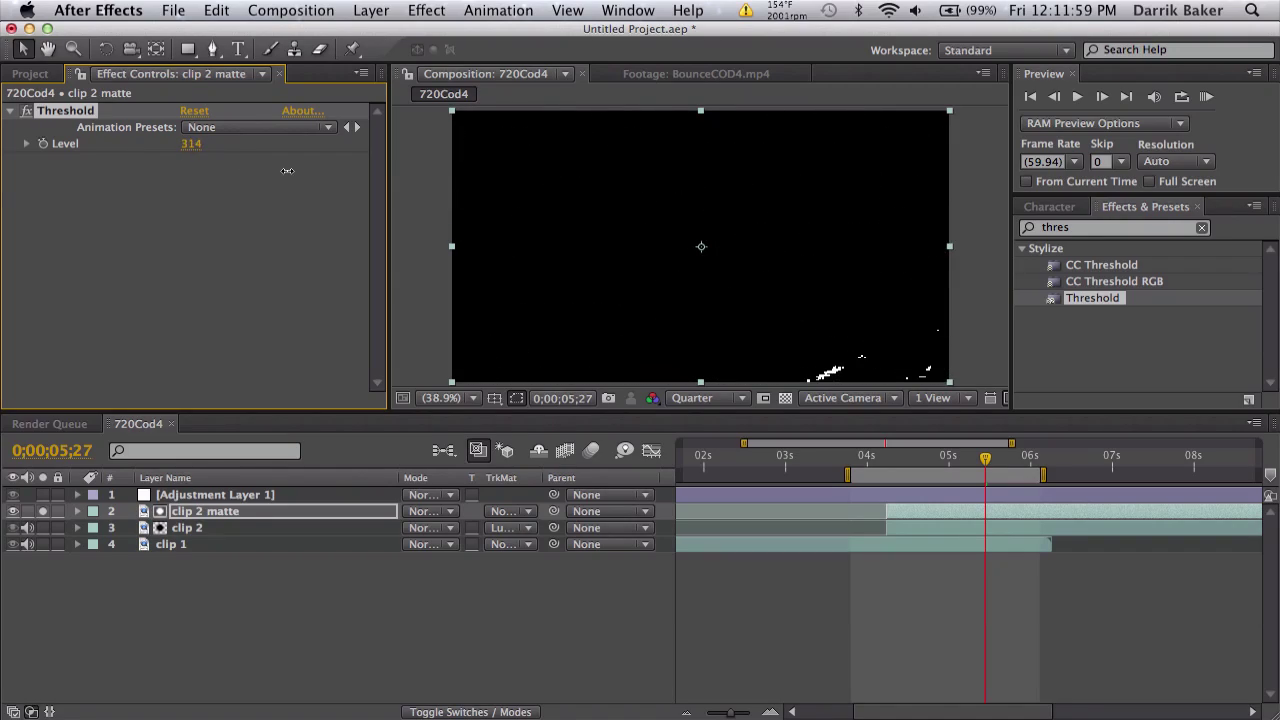
left_click(933, 462)
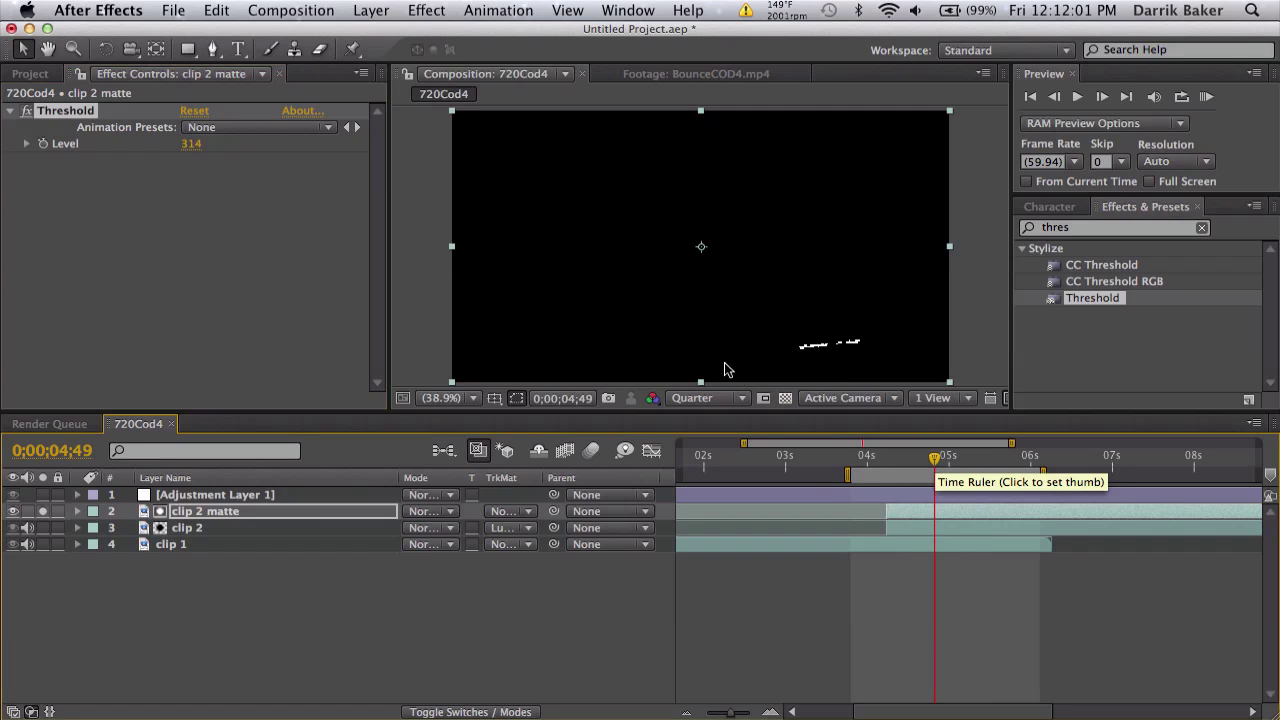
left_click(191, 144)
type("255")
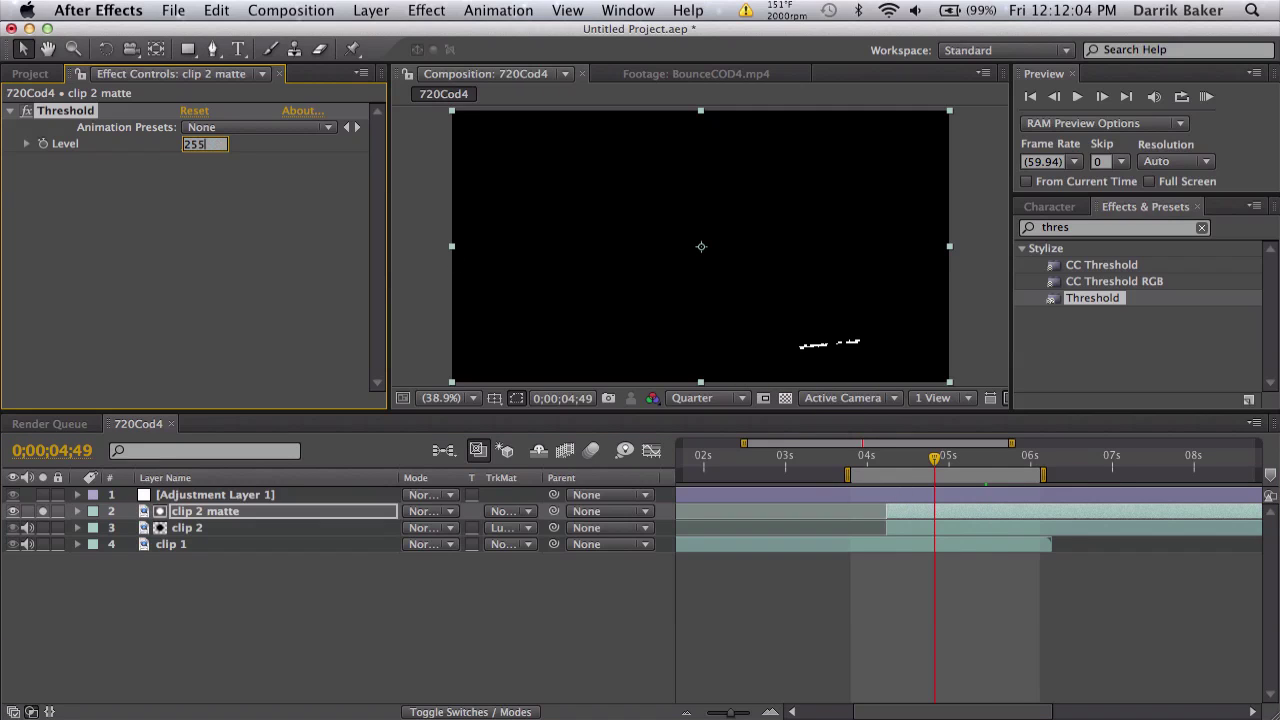
key("Return")
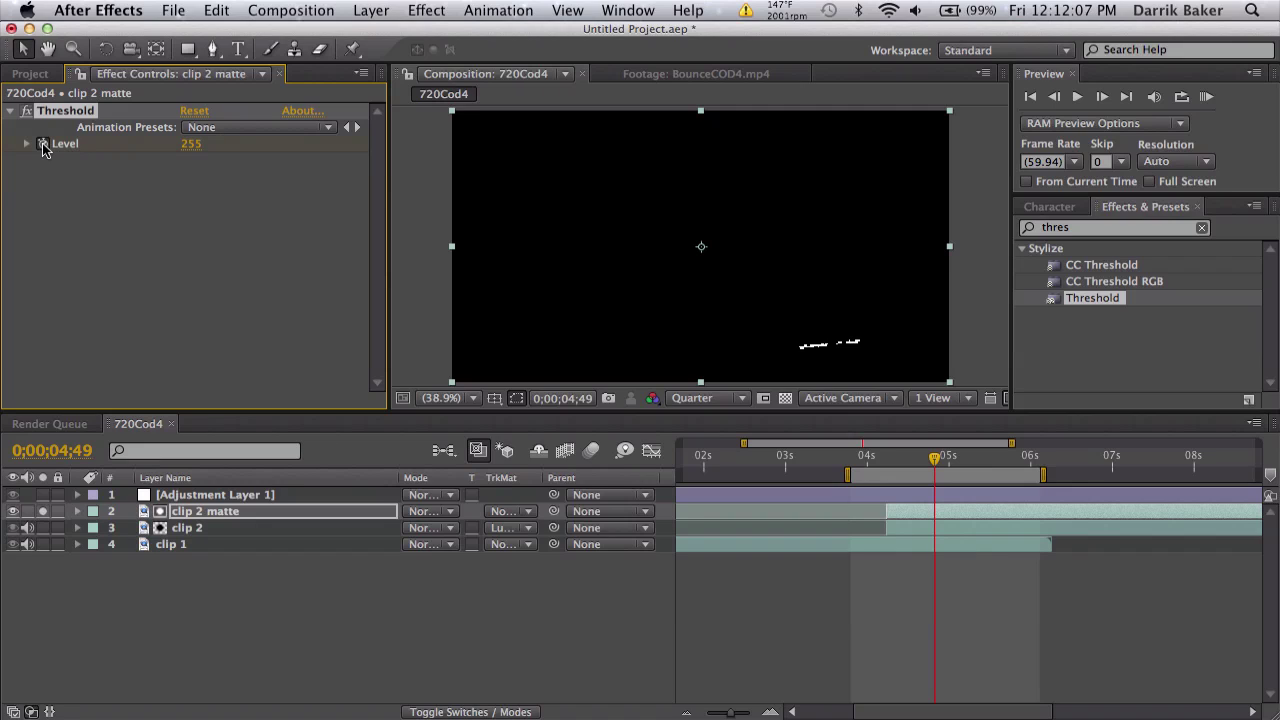
Step: Set Threshold Level to 0 at 0;00;05;43 and scrub the matte wipe
left_click(1008, 459)
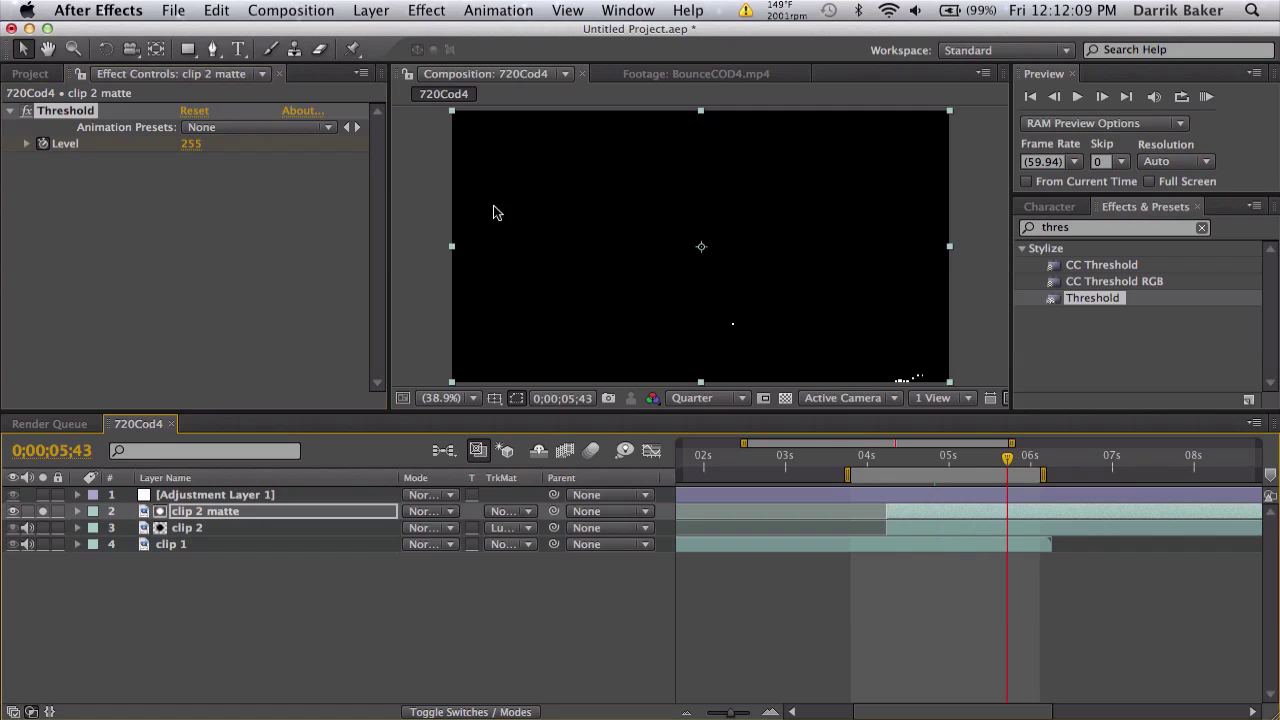
left_click(203, 146)
type("0")
key("Return")
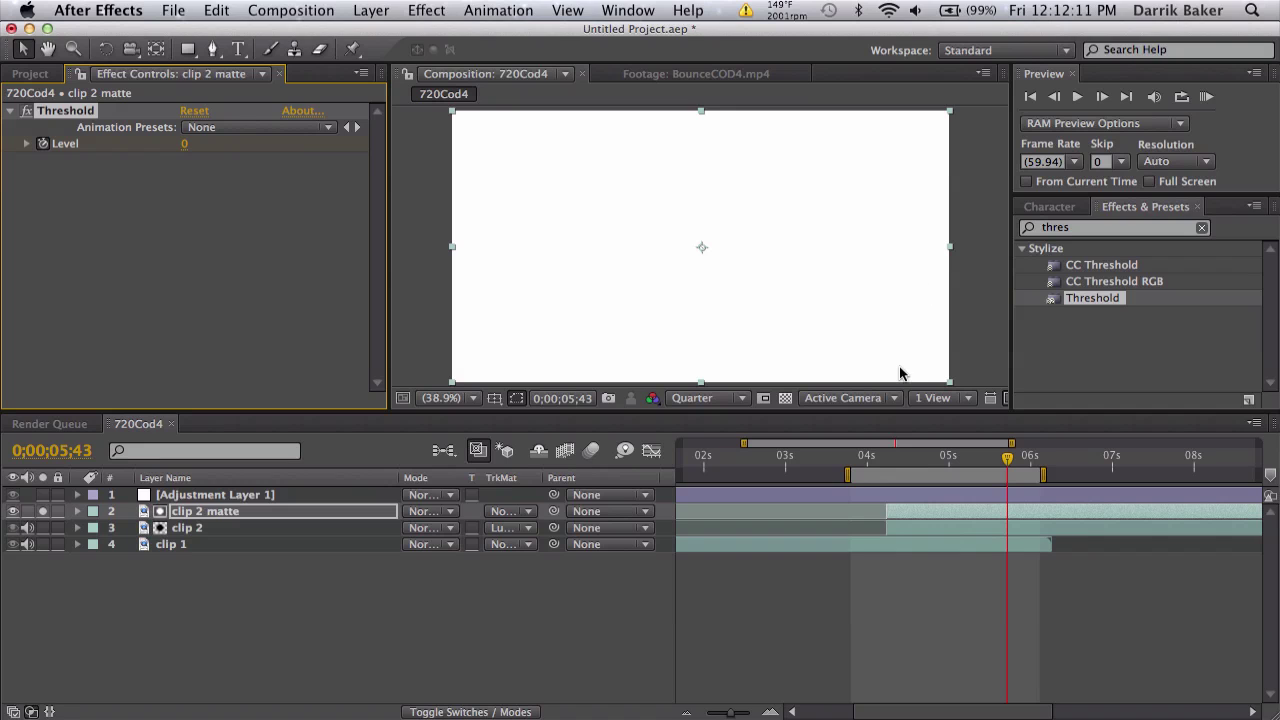
left_click_drag(902, 460, 980, 458)
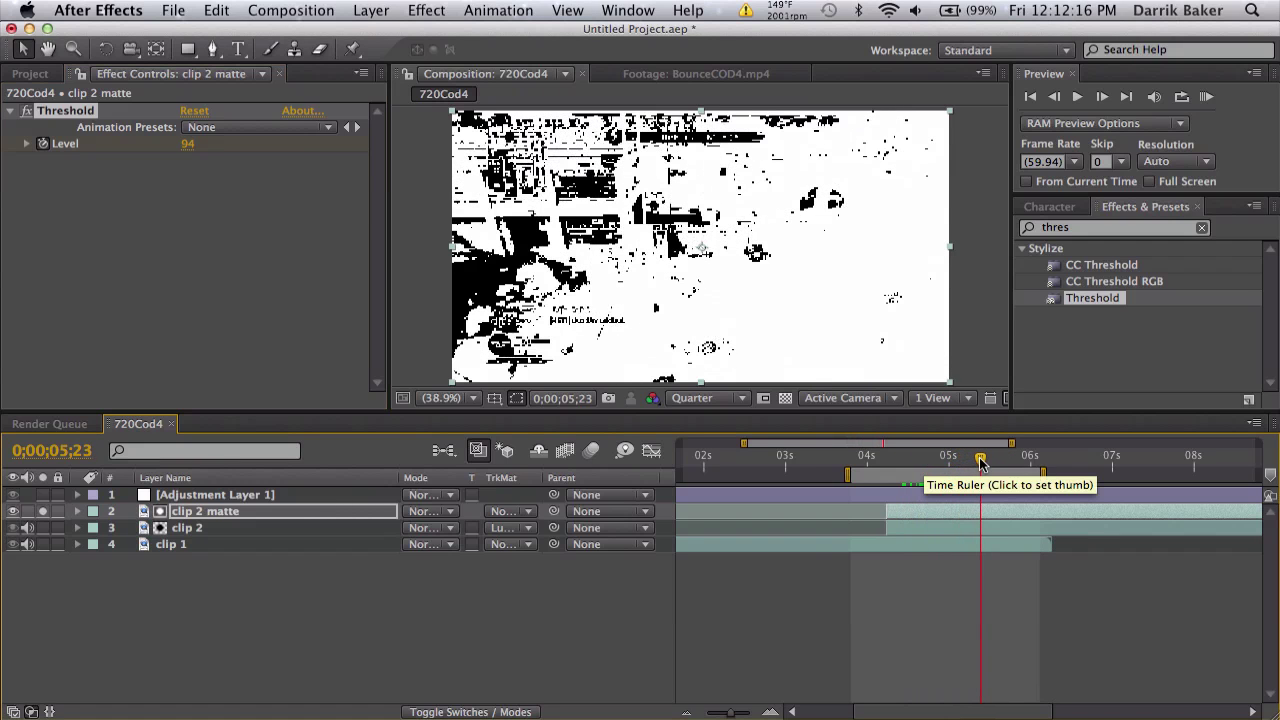
Step: Add Fast Blur to clip 2 matte with Blurriness 5 and Repeat Edge Pixels on
left_click(1163, 227)
type("fast")
scroll(1140, 330, "down", 5)
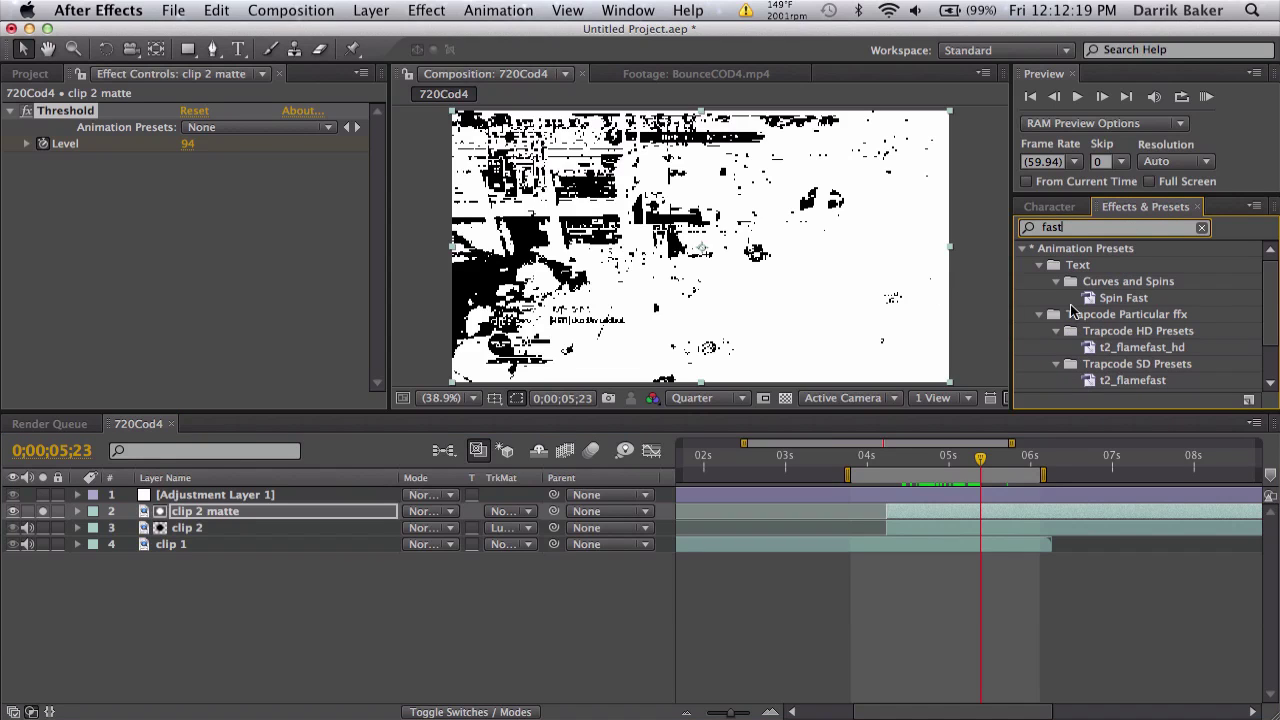
left_click(1088, 384)
left_click_drag(1088, 388, 190, 122)
left_click(188, 145)
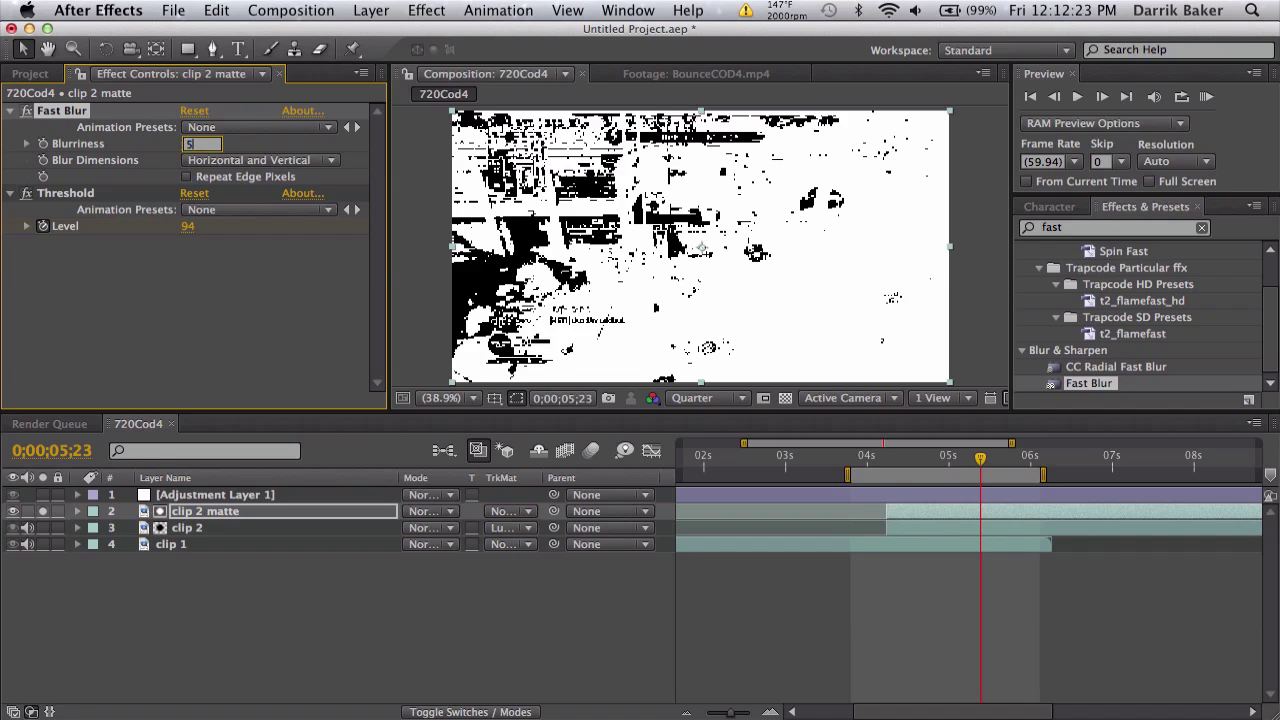
type("5")
key("Return")
left_click(188, 177)
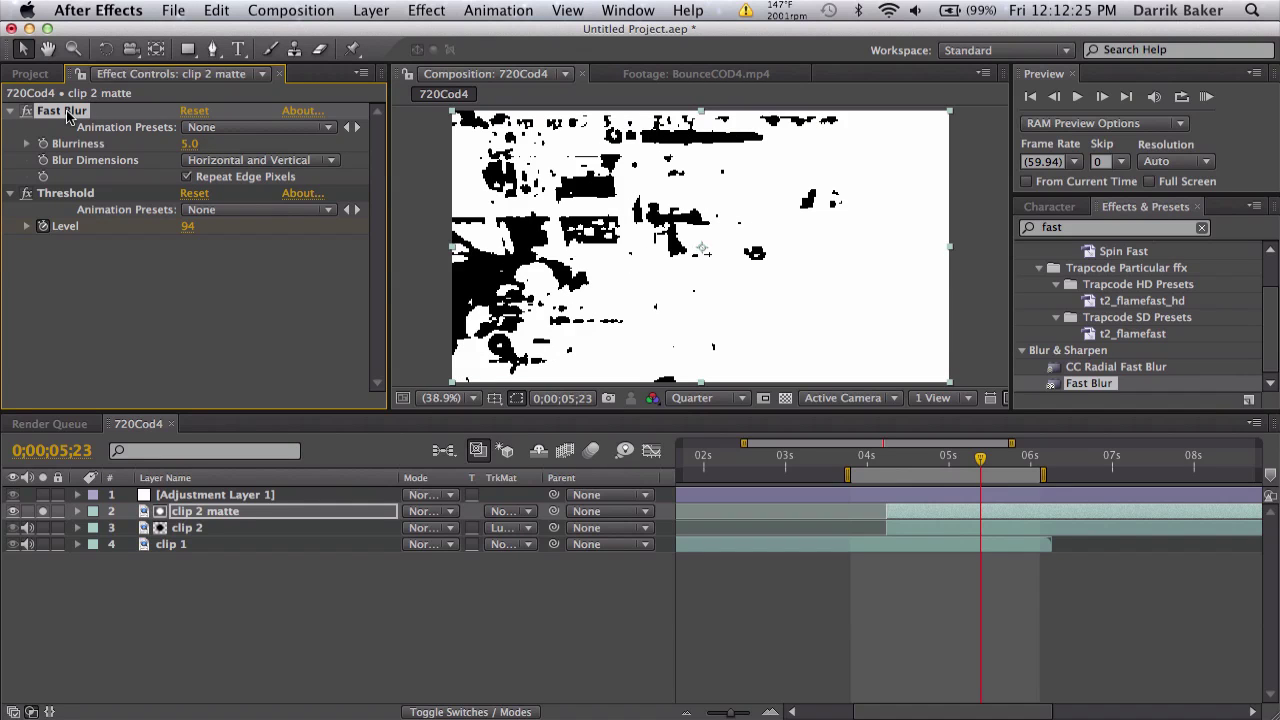
Step: Duplicate the blur below Threshold, then unsolo and hide the matte to view the footage
key("super+d")
left_click_drag(85, 195, 92, 320)
left_click(43, 511)
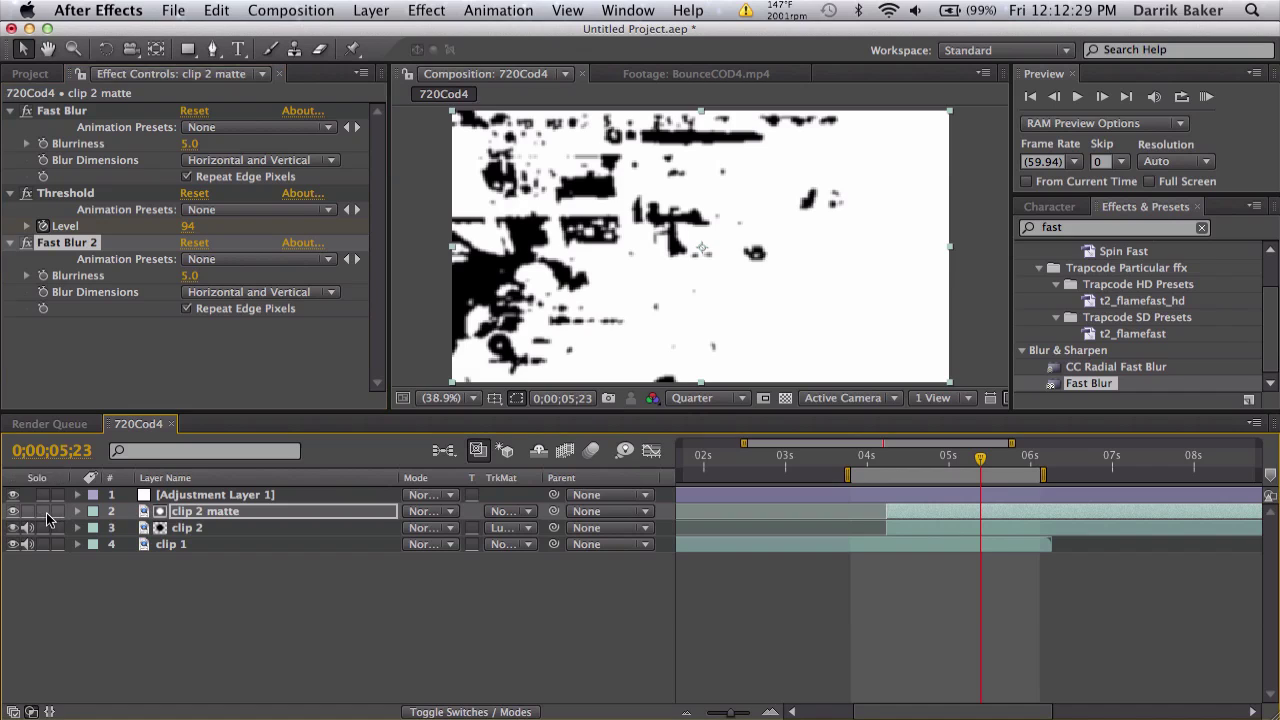
left_click(900, 470)
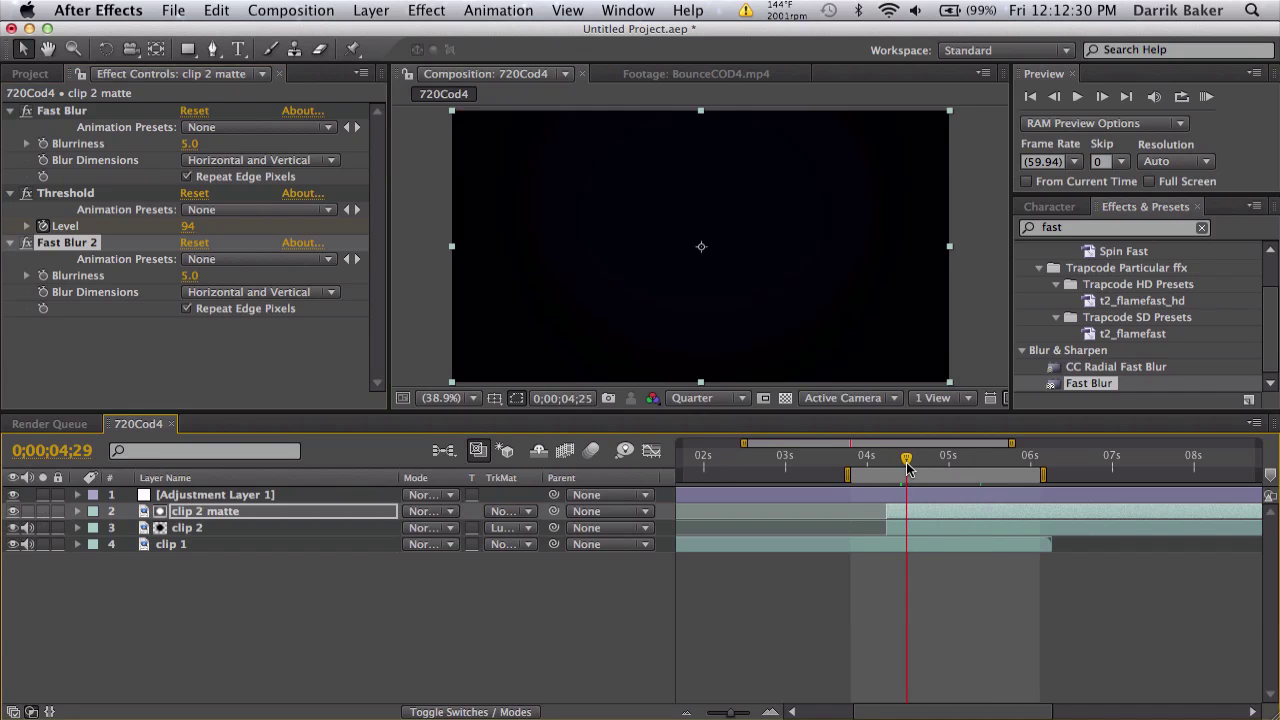
left_click(13, 511)
left_click_drag(908, 470, 970, 472)
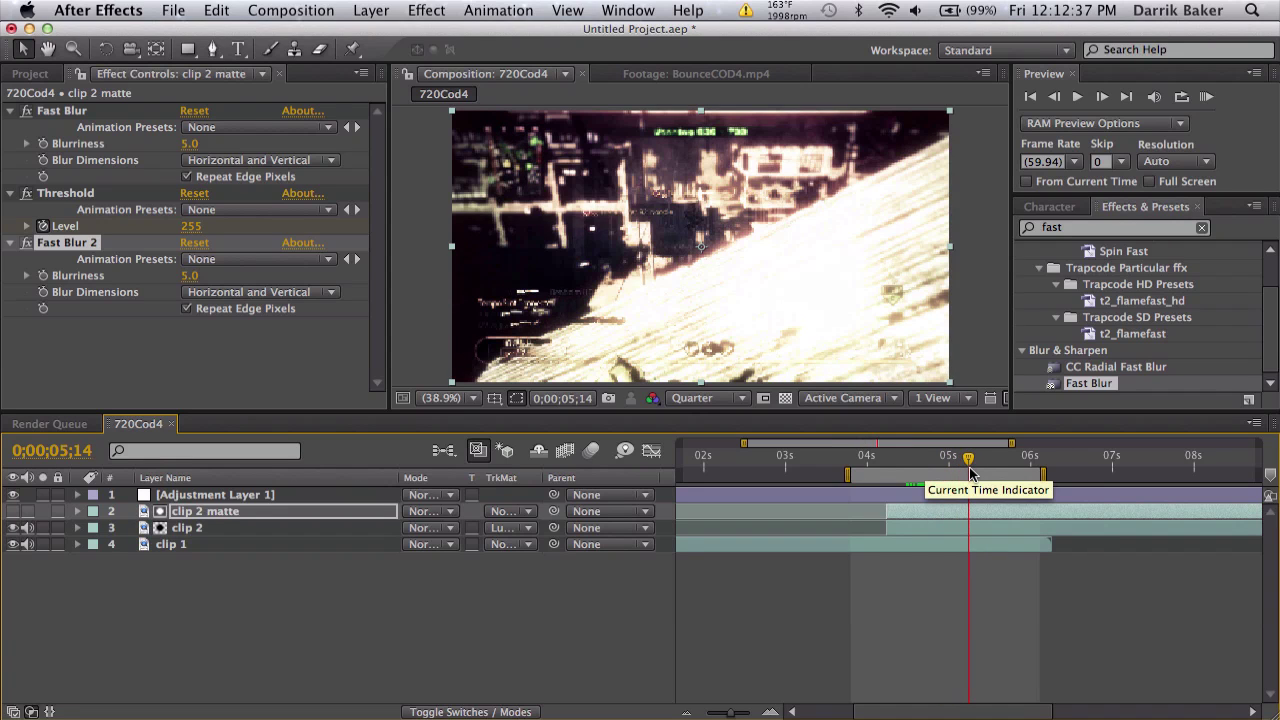
left_click(83, 108)
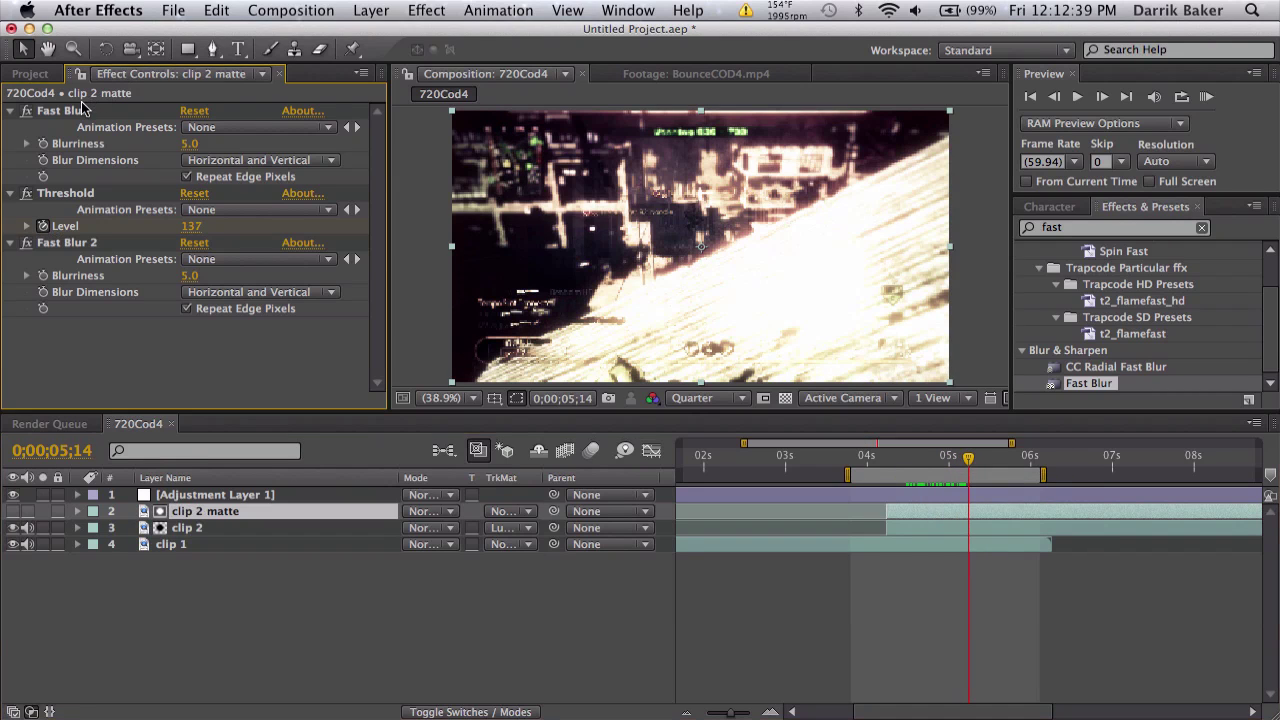
left_click(83, 113)
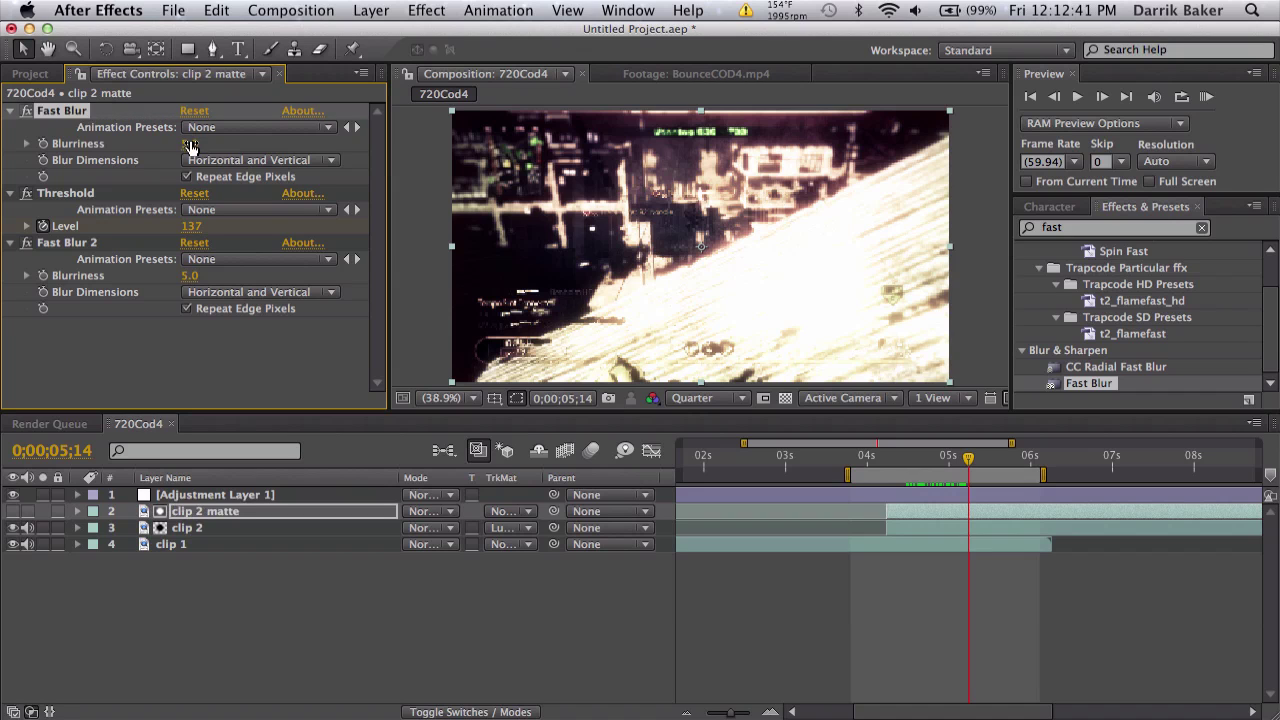
left_click_drag(191, 147, 921, 395)
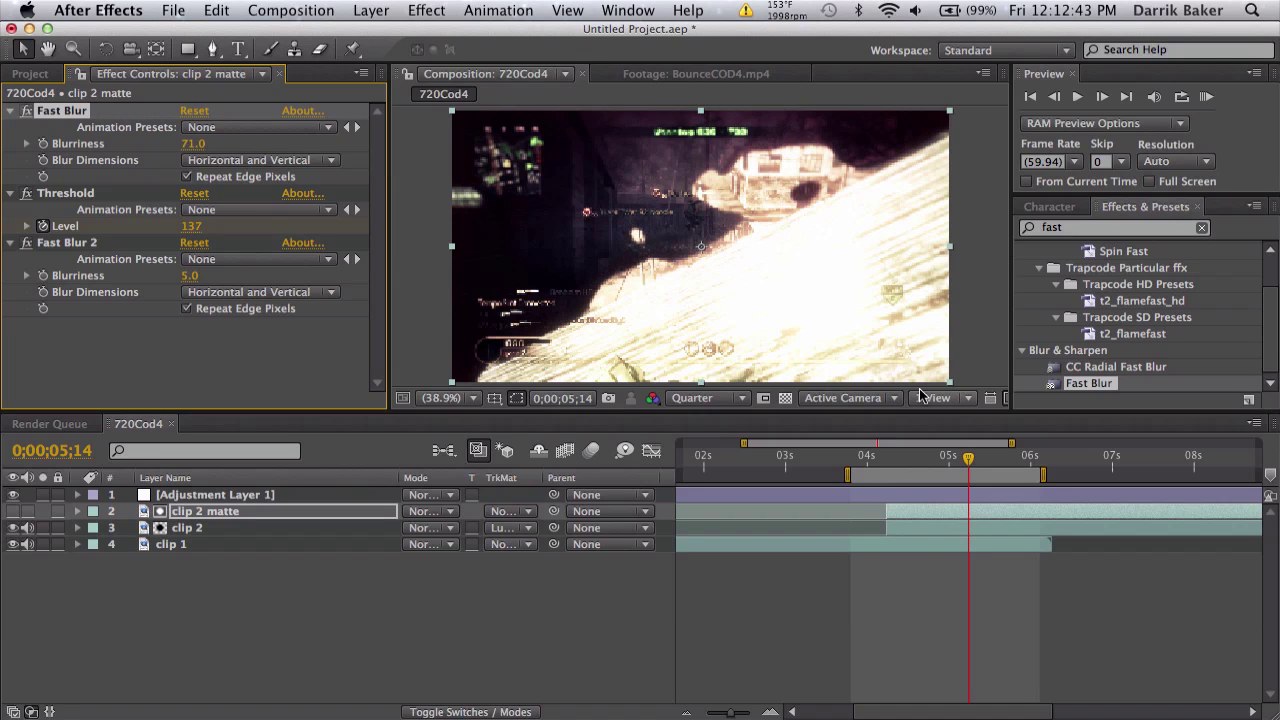
left_click_drag(906, 458, 968, 460)
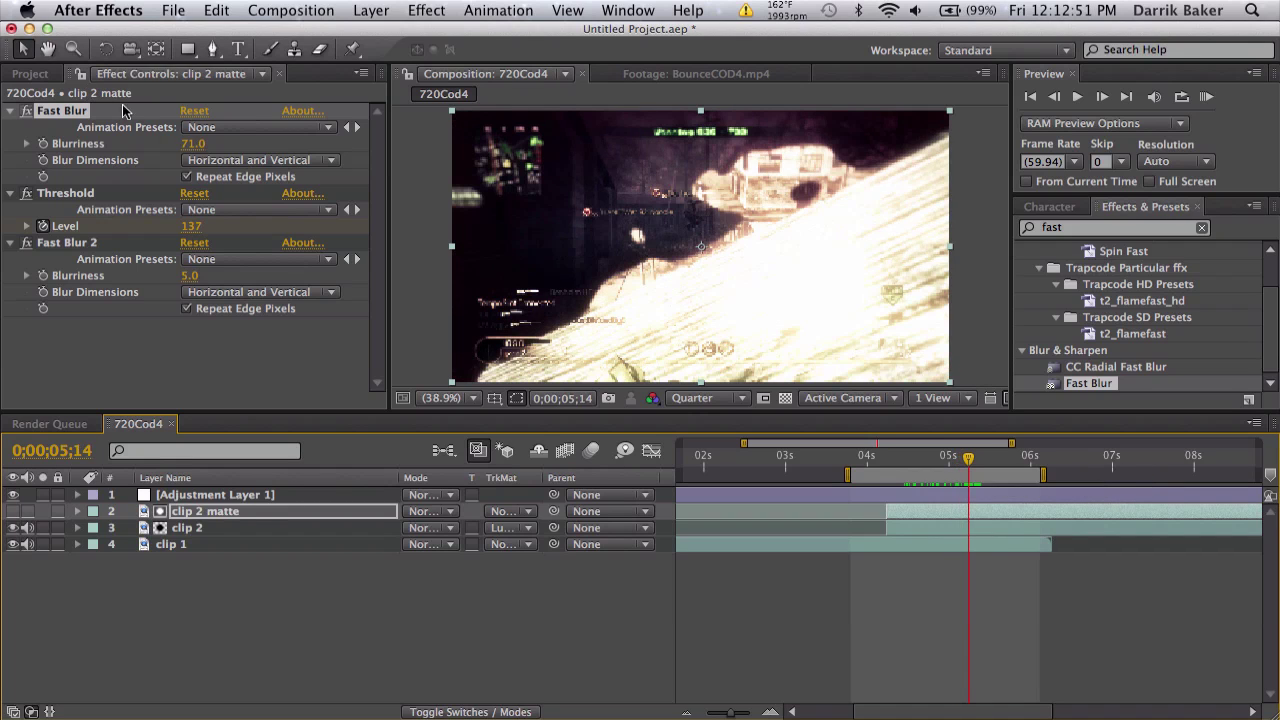
left_click(192, 144)
type("5")
key("Return")
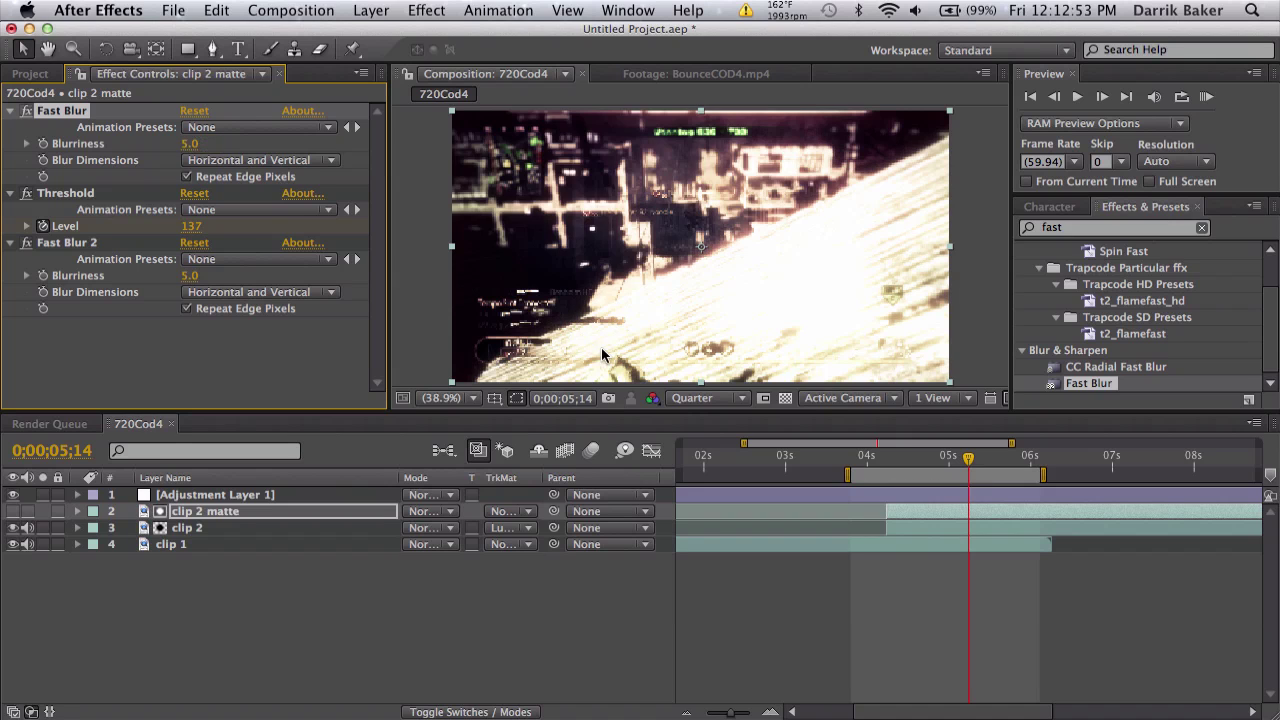
left_click_drag(897, 460, 977, 461)
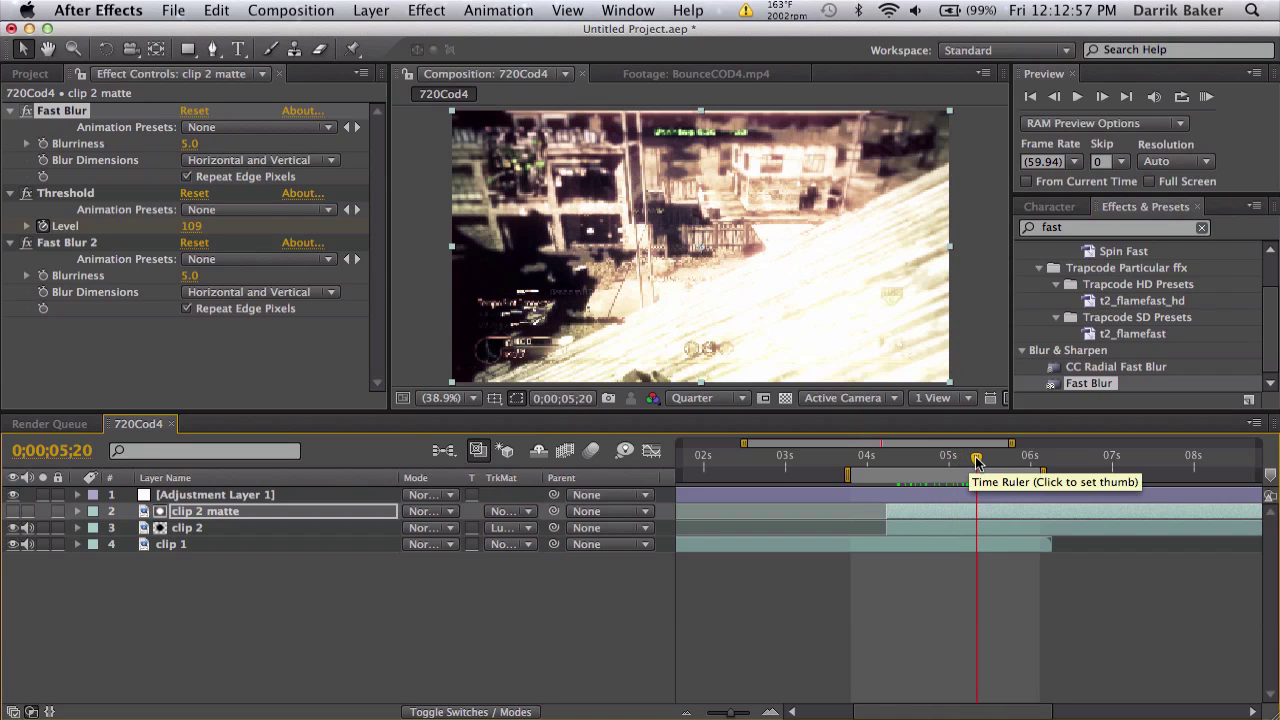
mouse_move(980, 457)
left_mouse_down()
mouse_move(997, 463)
mouse_move(970, 468)
left_mouse_up()
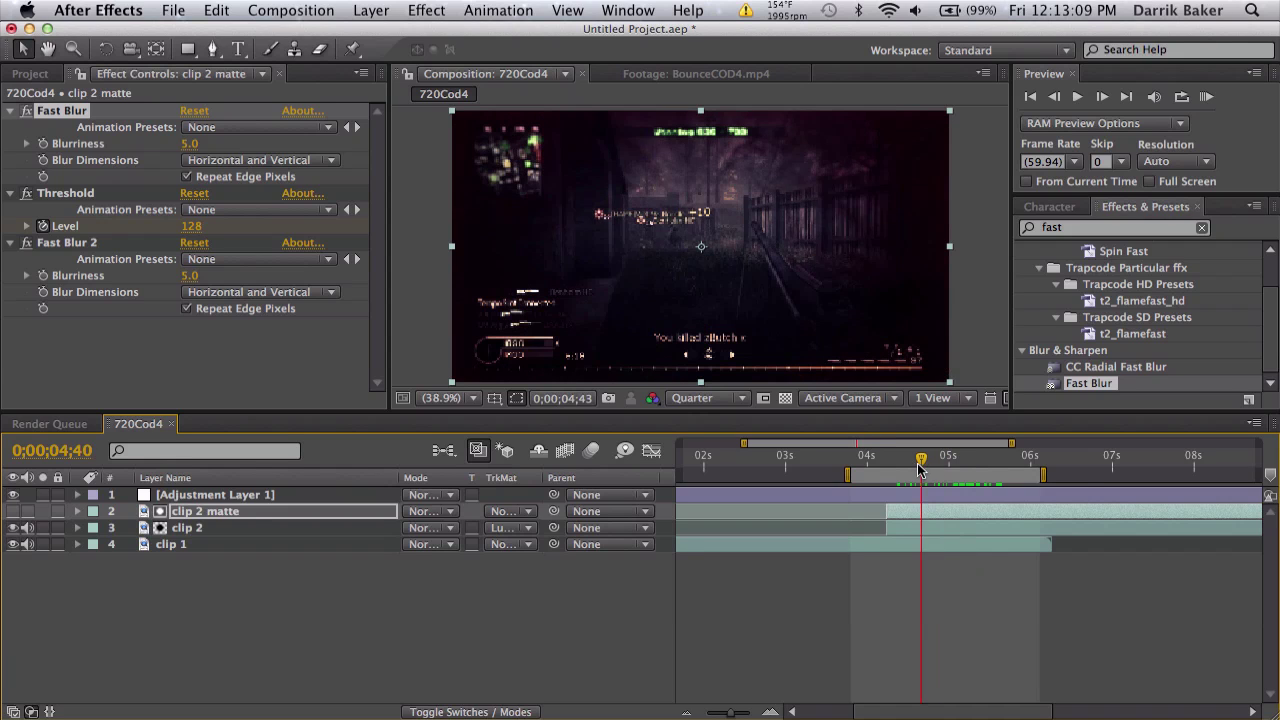
left_click(978, 464)
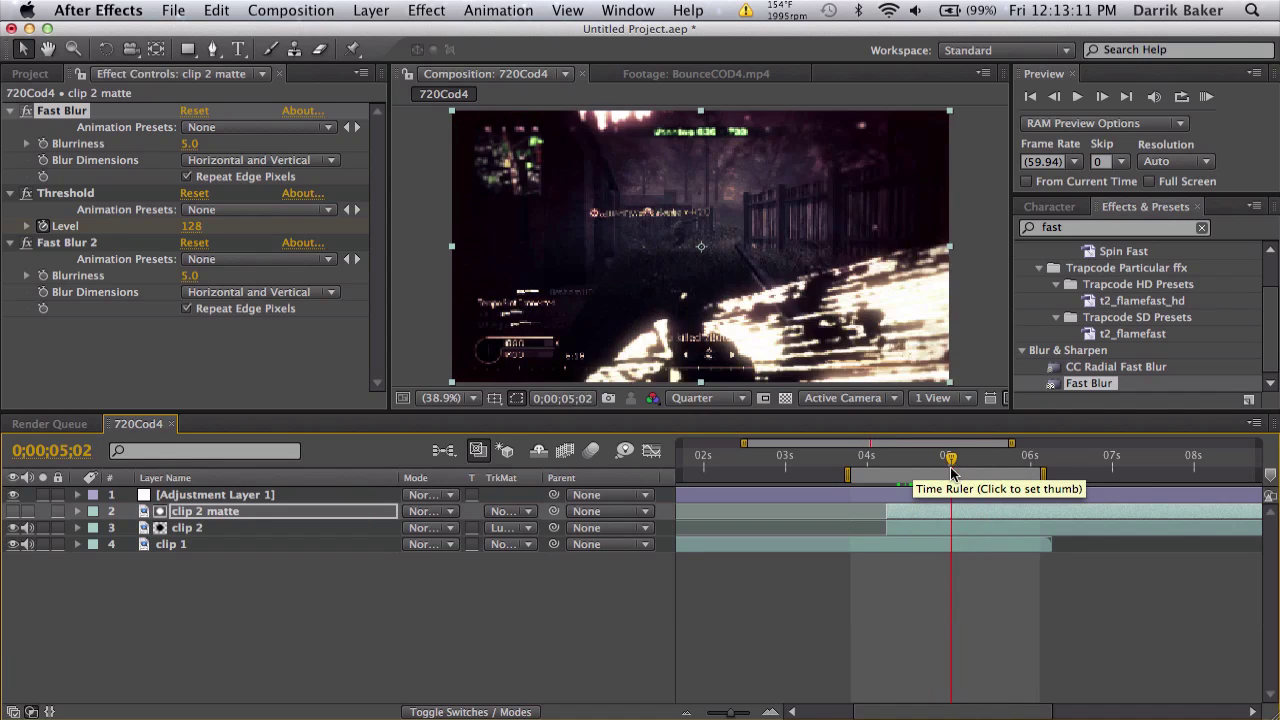